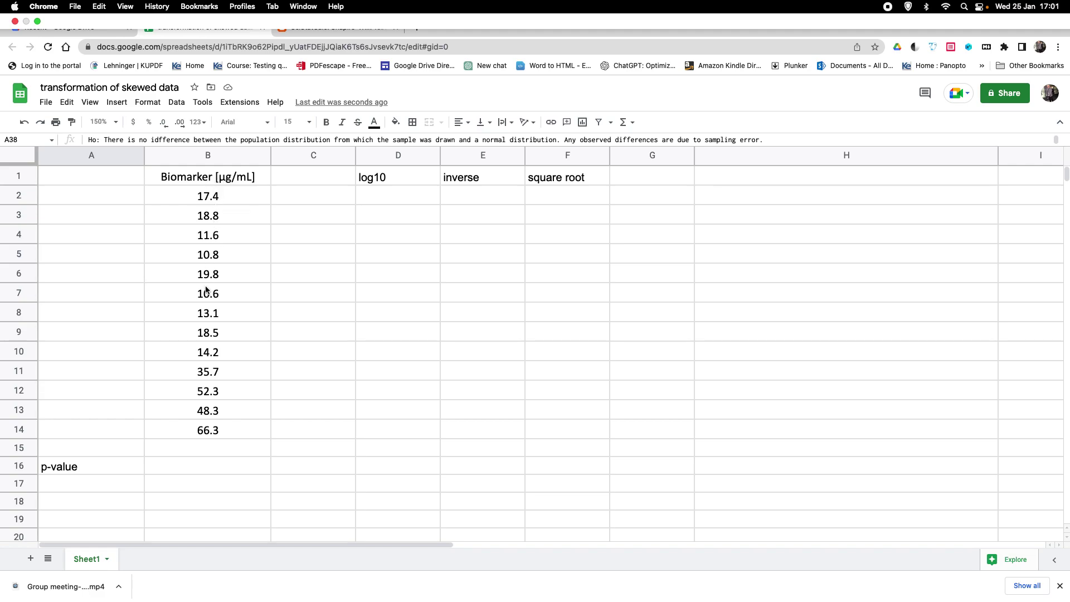
Insert a histogram chart of the biomarker data in B1:B14 to view its distribution, and delete the chart again
{"action": "left_click", "coordinate": [203, 177]}
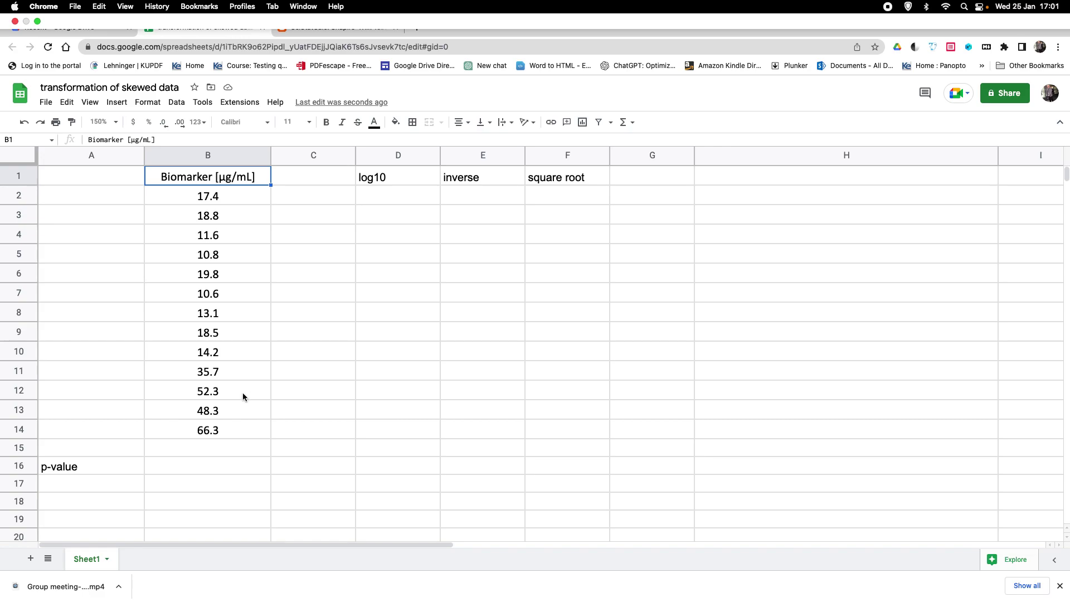
{"action": "left_click", "coordinate": [228, 430], "text": "shift"}
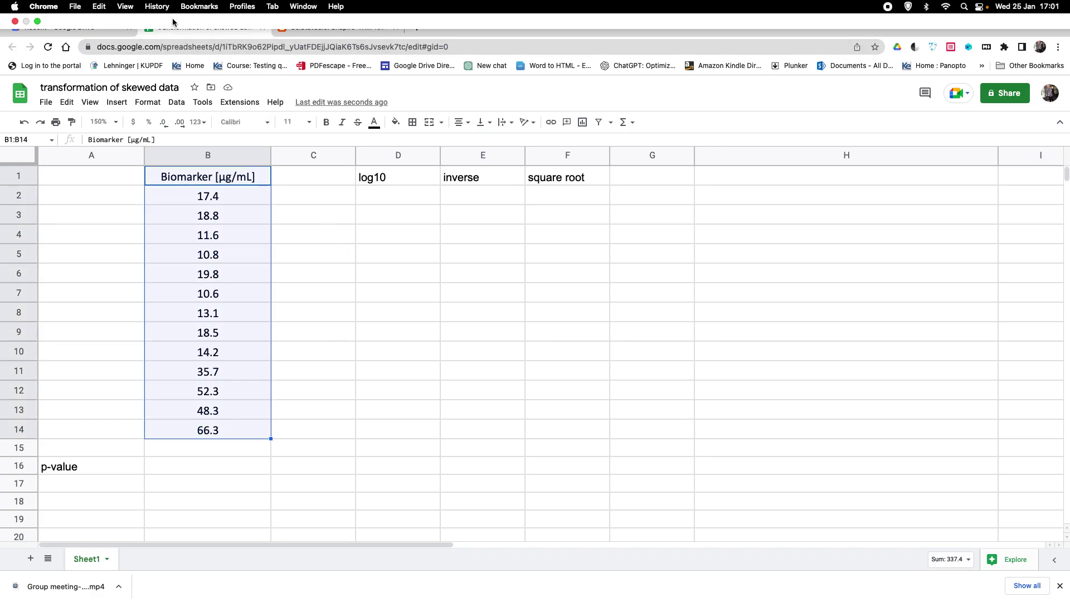
{"action": "left_click", "coordinate": [117, 102]}
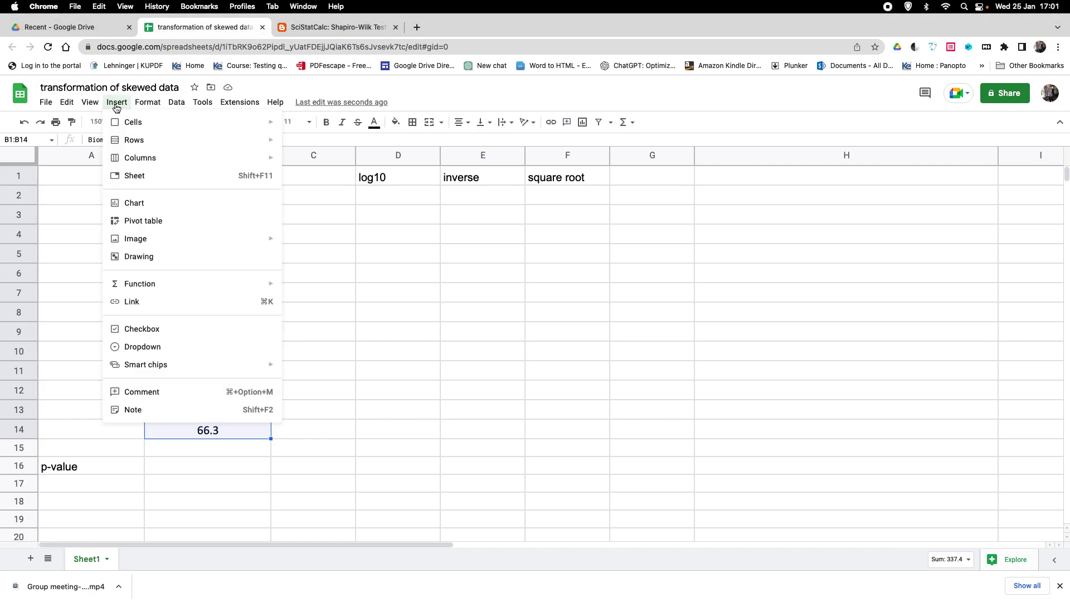
{"action": "left_click", "coordinate": [142, 207]}
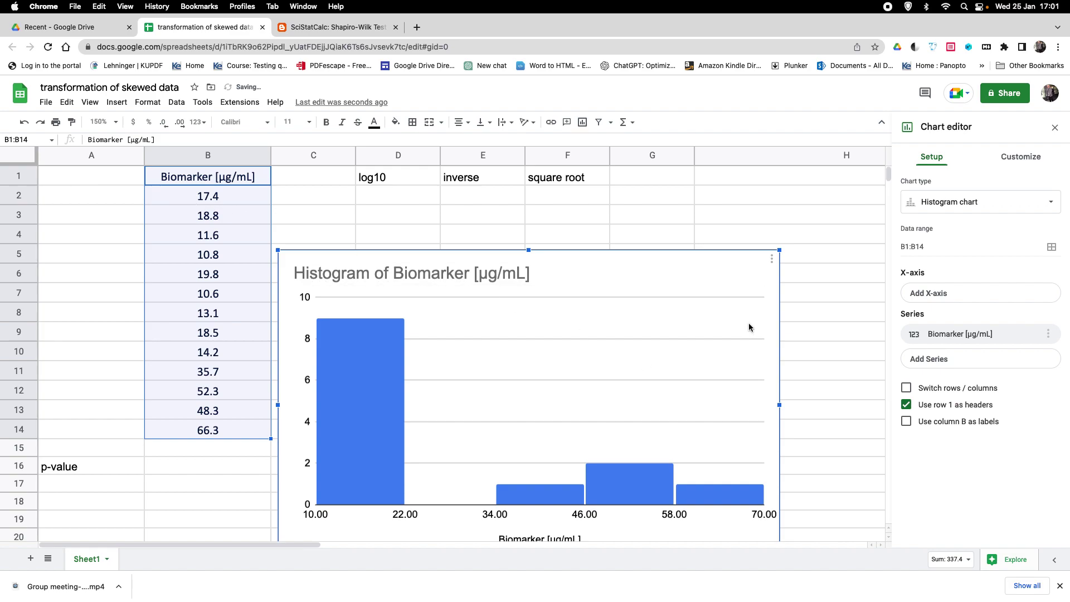
{"action": "left_click_drag", "start_coordinate": [757, 256], "coordinate": [833, 242]}
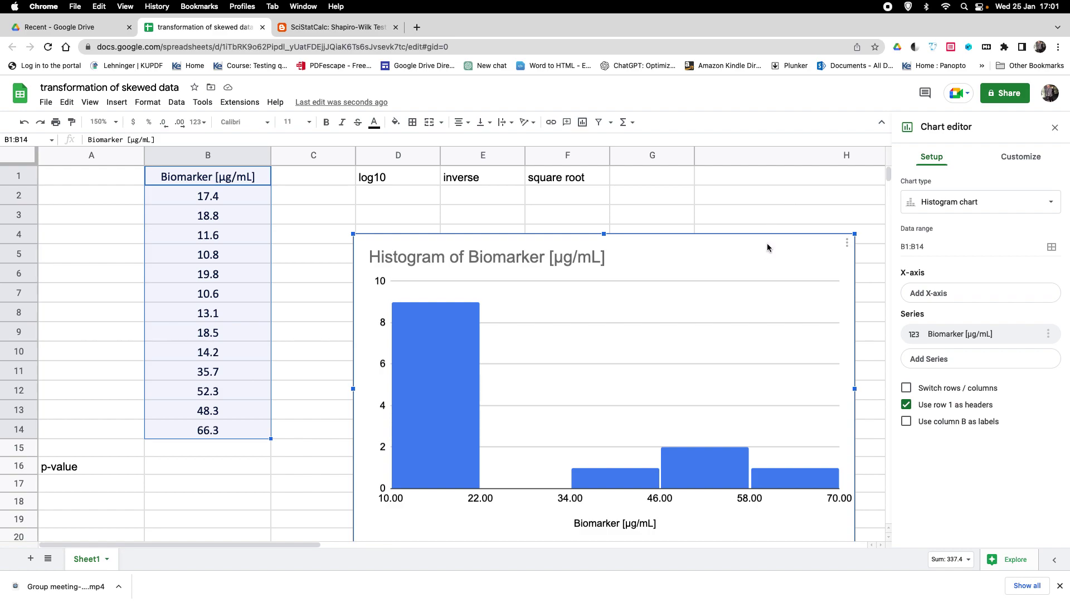
{"action": "key", "text": "BackSpace"}
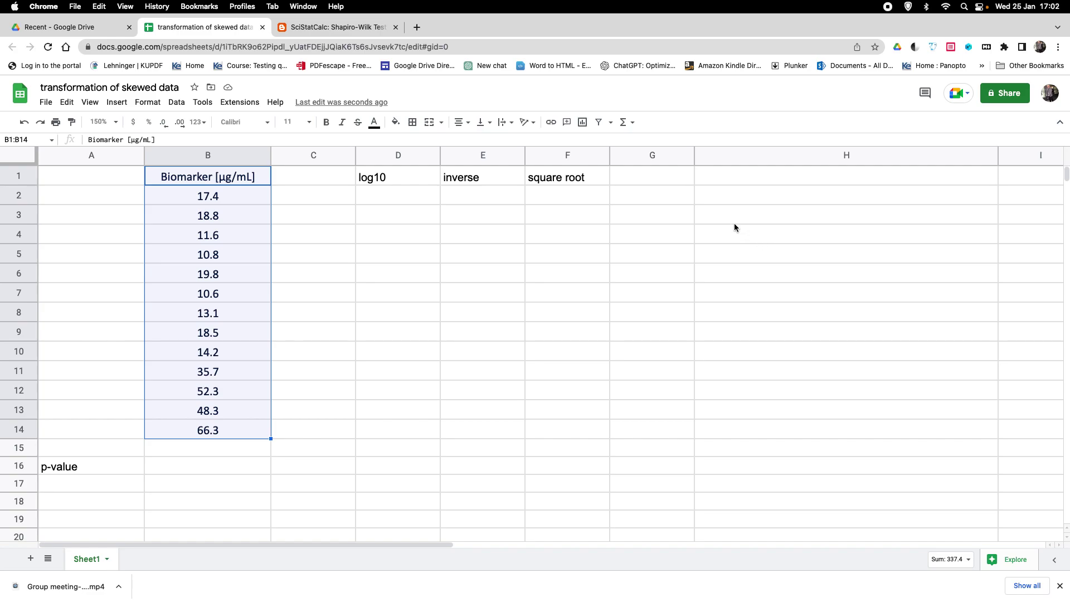
Paste the copied image of the Ho and H1 hypotheses at H3, shrink it and place it over columns G and H above row 10
{"action": "right_click", "coordinate": [707, 209]}
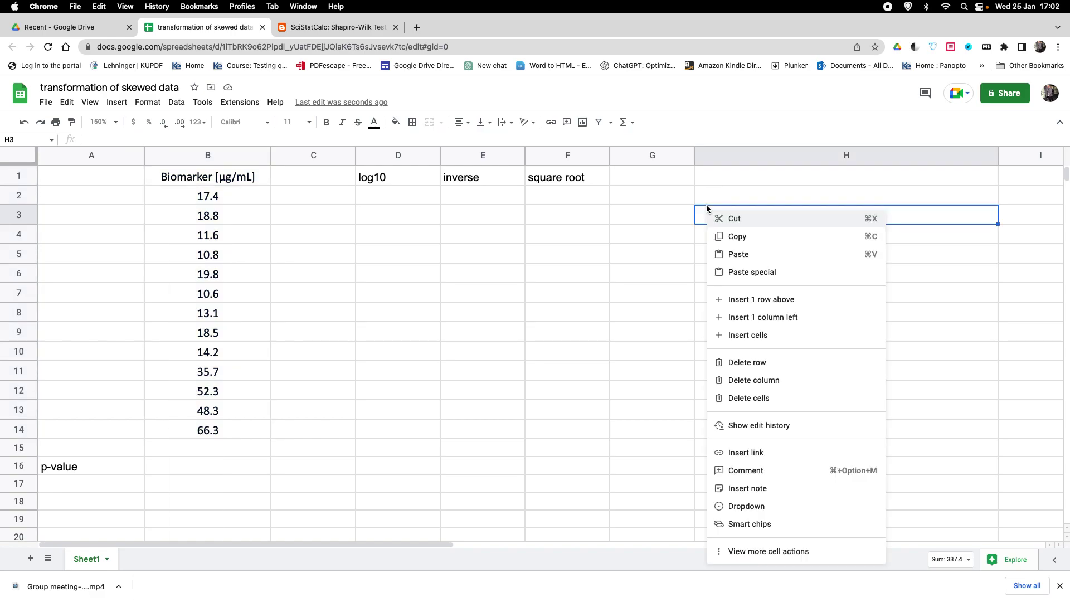
{"action": "left_click", "coordinate": [738, 254]}
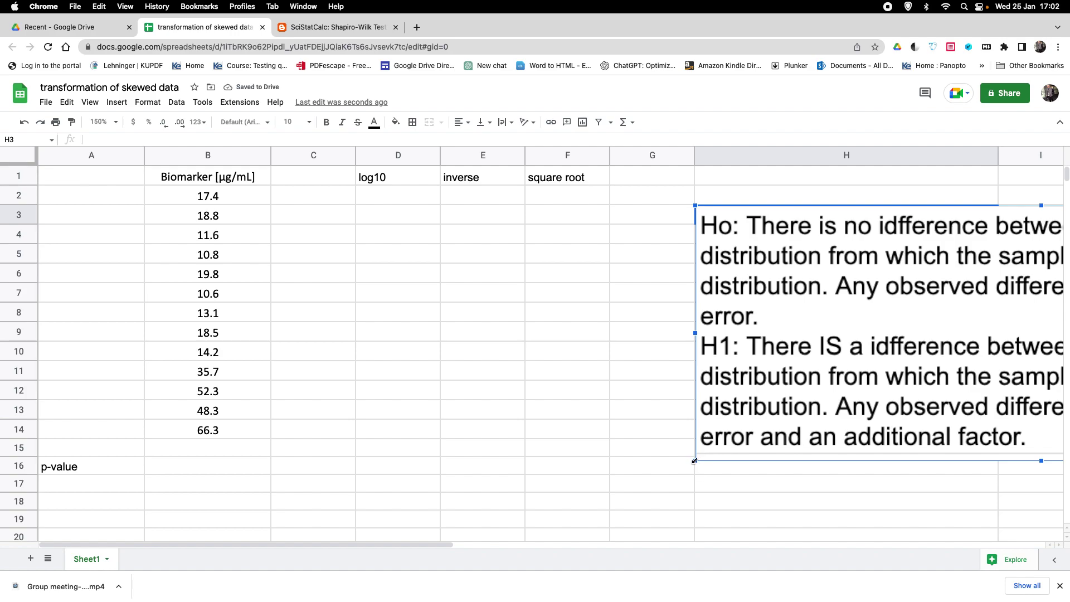
{"action": "left_click_drag", "start_coordinate": [694, 461], "coordinate": [844, 386]}
{"action": "left_click_drag", "start_coordinate": [934, 322], "coordinate": [668, 334]}
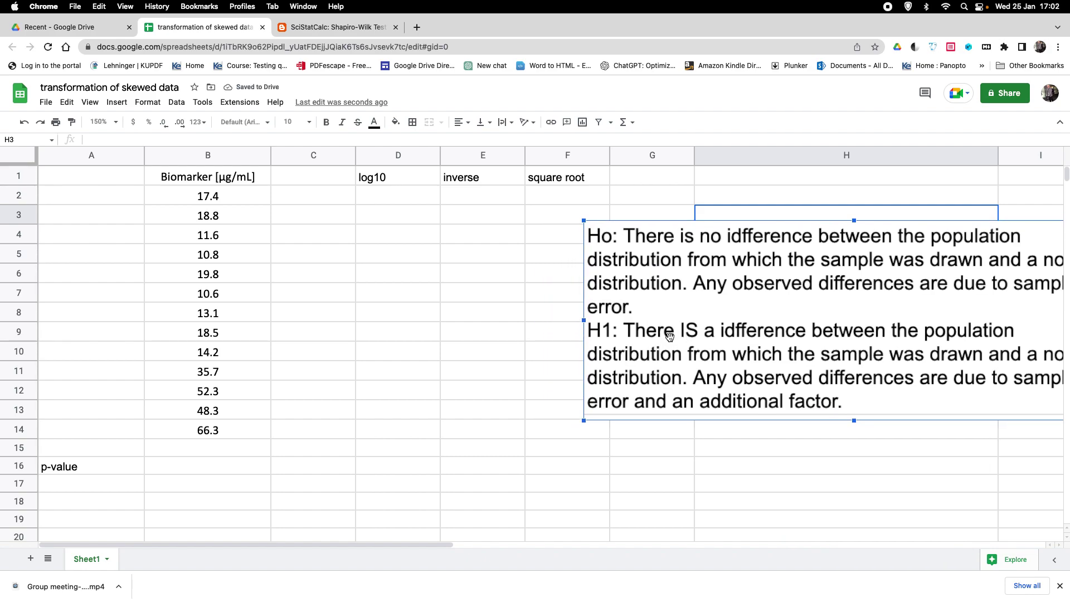
{"action": "left_click_drag", "start_coordinate": [584, 421], "coordinate": [829, 351]}
{"action": "left_click_drag", "start_coordinate": [889, 330], "coordinate": [766, 315]}
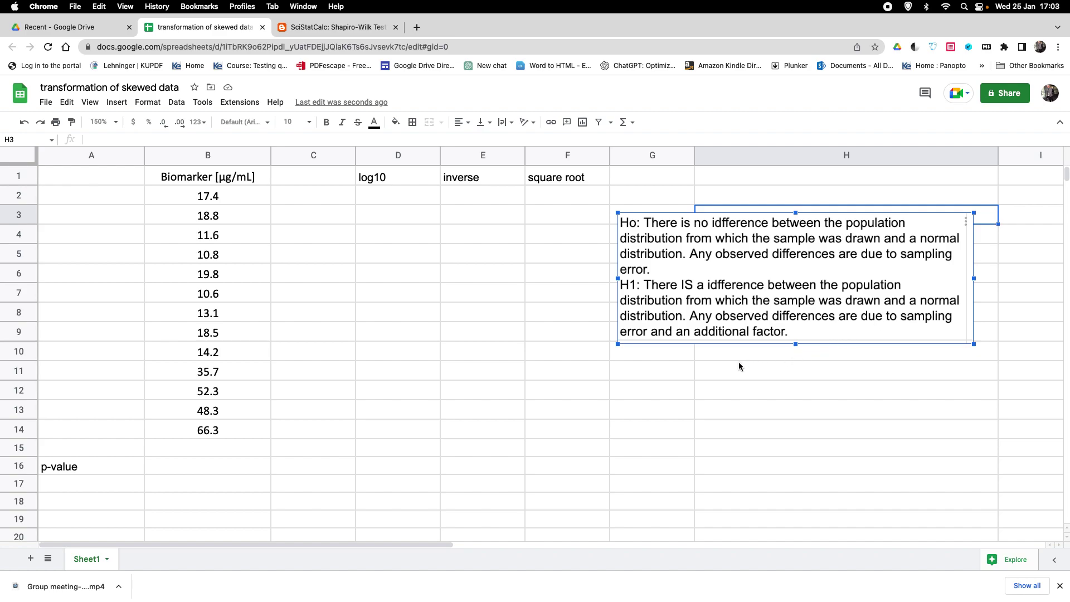
Enter the label "alpha" in G11 and the significance level 0.05 in H11
{"action": "left_click", "coordinate": [638, 372]}
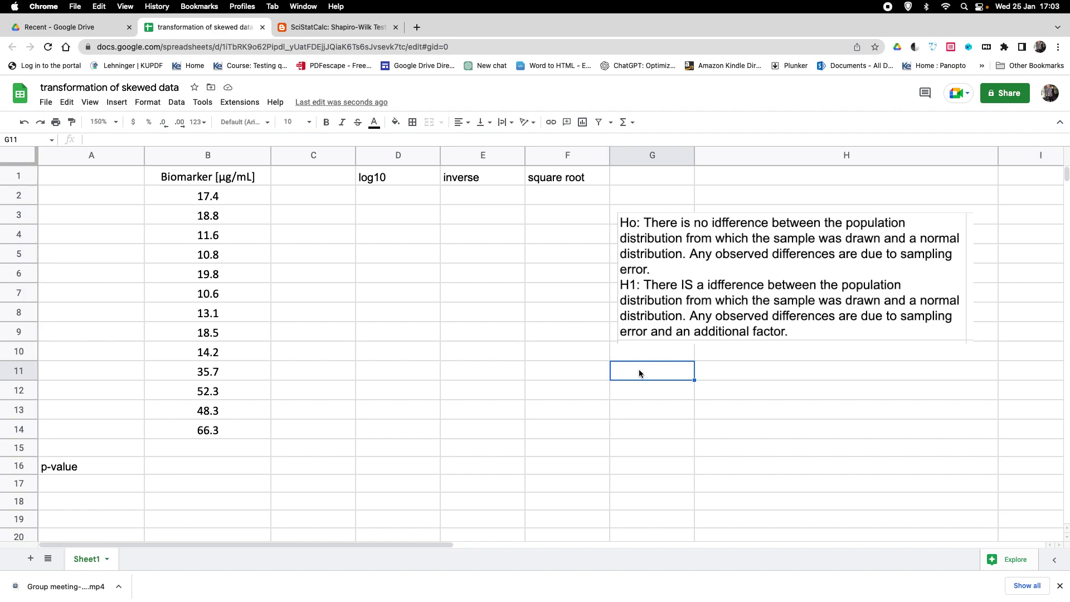
{"action": "type", "text": "alpha"}
{"action": "left_click", "coordinate": [740, 373]}
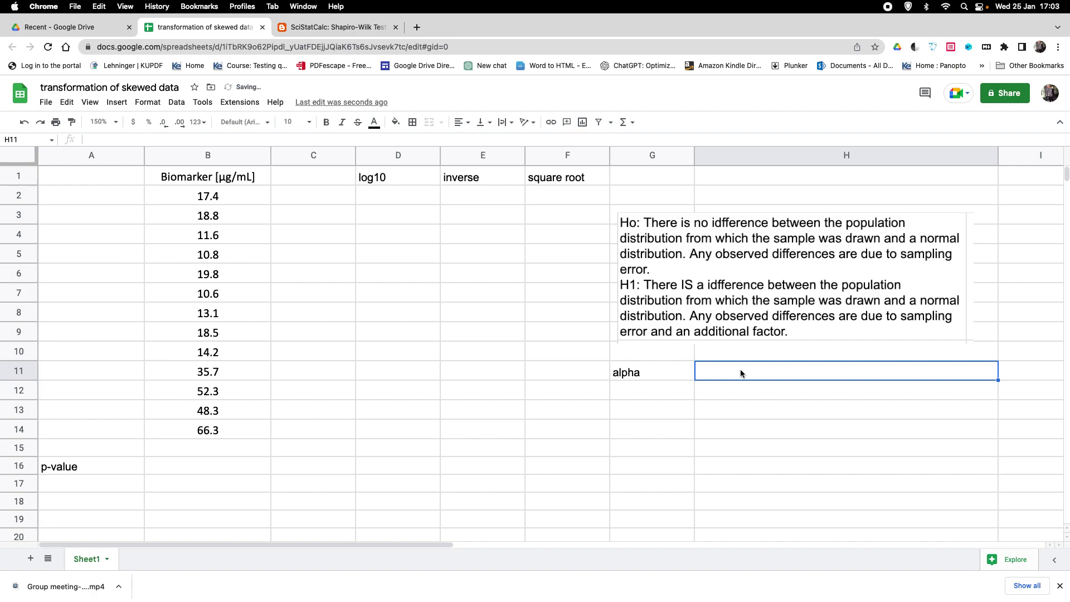
{"action": "type", "text": "0.05"}
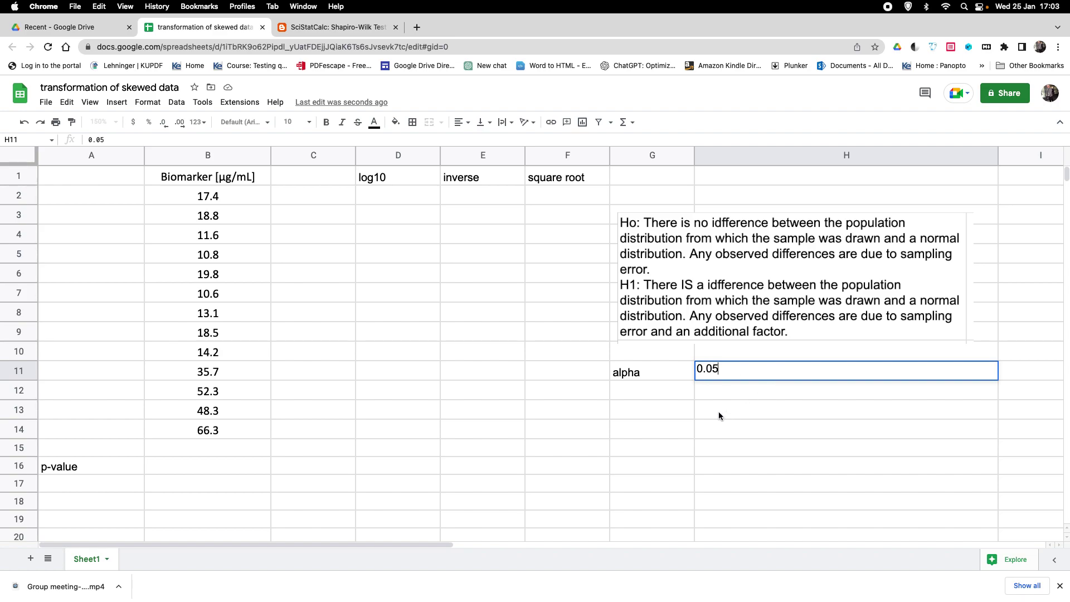
Add the decision rule "p-value < alpha" in G12 with "reject null hypothesis" in H12
{"action": "left_click", "coordinate": [674, 393]}
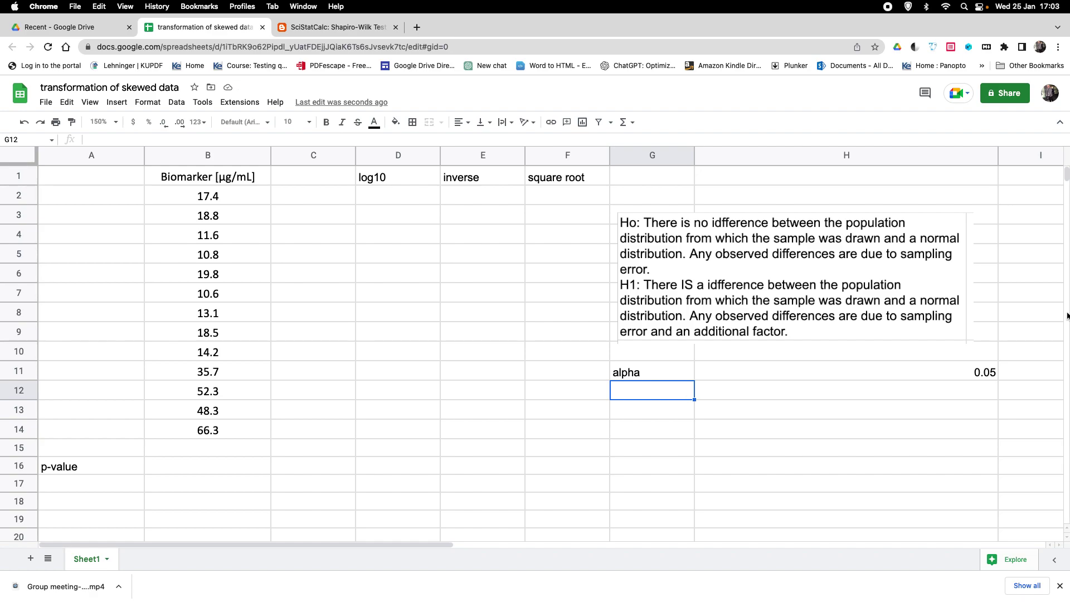
{"action": "type", "text": "p-v"}
{"action": "type", "text": "al"}
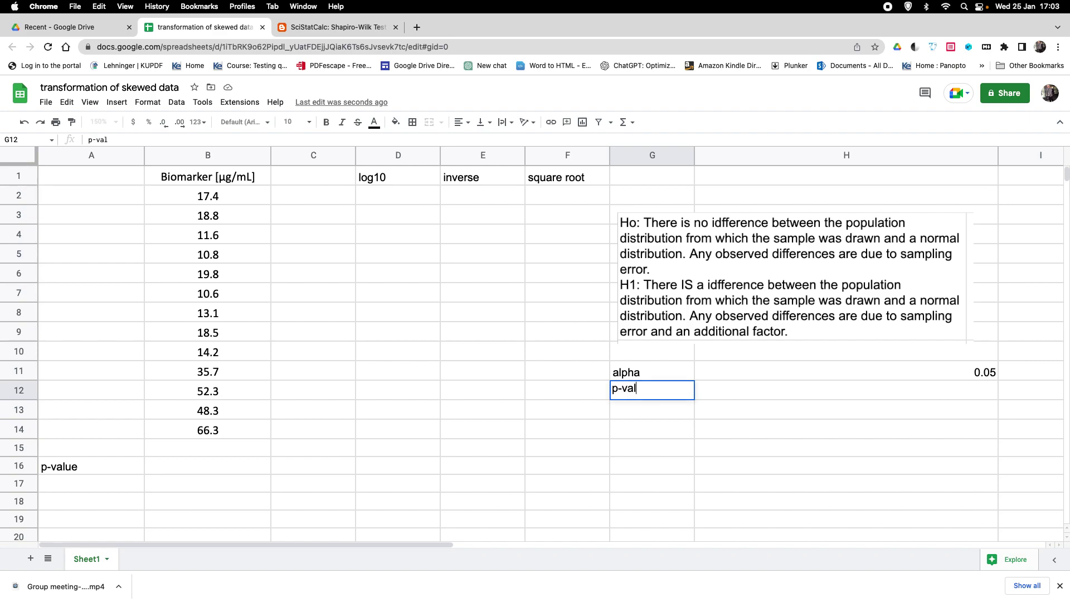
{"action": "type", "text": "ue < alpha"}
{"action": "left_click", "coordinate": [725, 387]}
{"action": "double_click", "coordinate": [725, 387]}
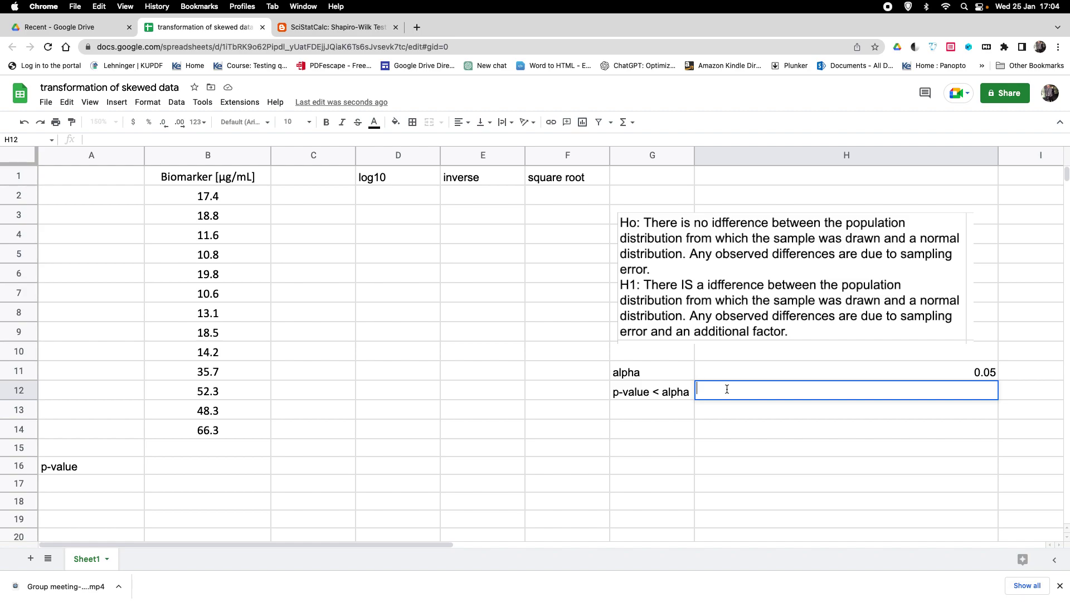
{"action": "type", "text": "reject null hypothesis"}
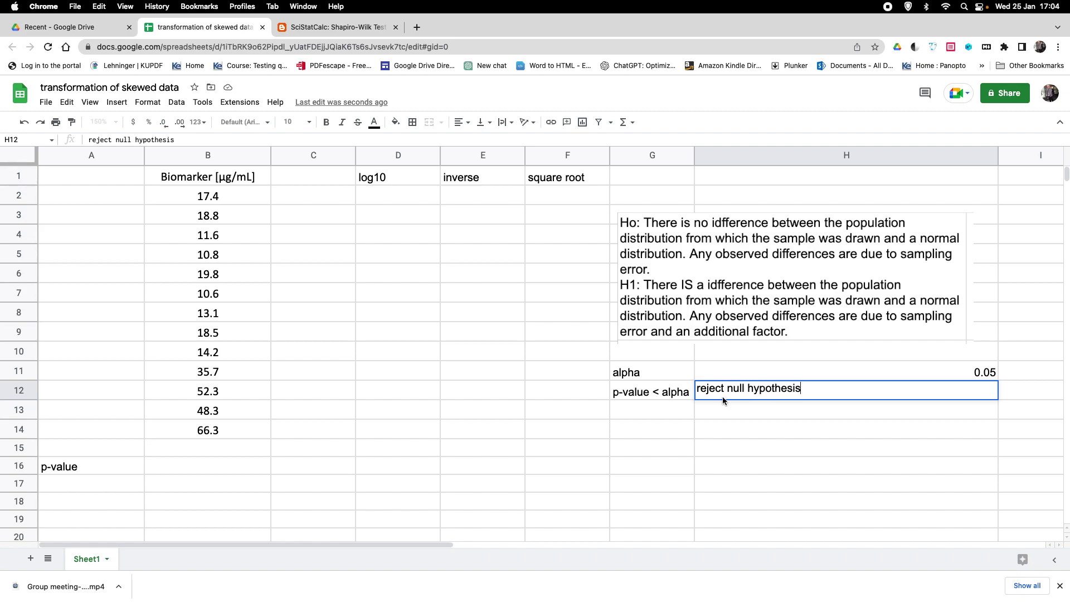
Add the decision rule "p-value > alpha" in G13 with "fail to reject null" in H13
{"action": "left_click", "coordinate": [647, 411]}
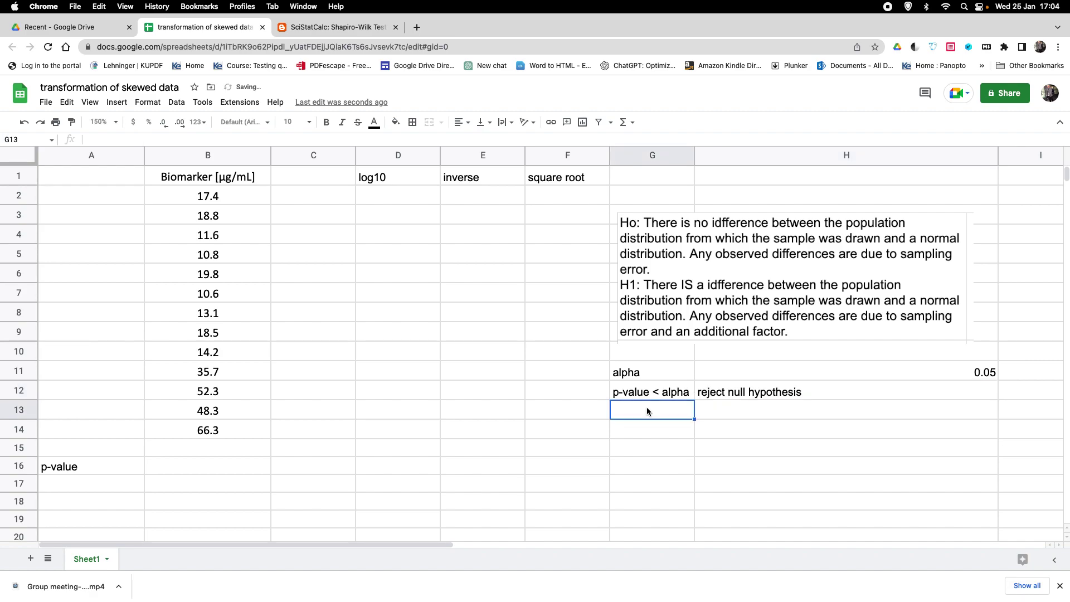
{"action": "type", "text": "p"}
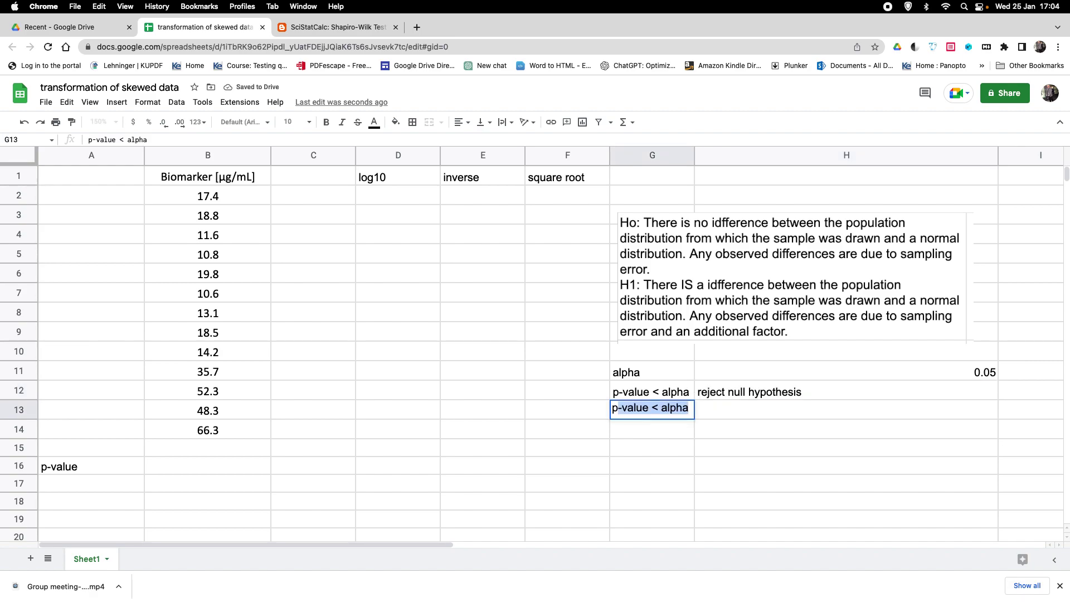
{"action": "type", "text": "-value > a"}
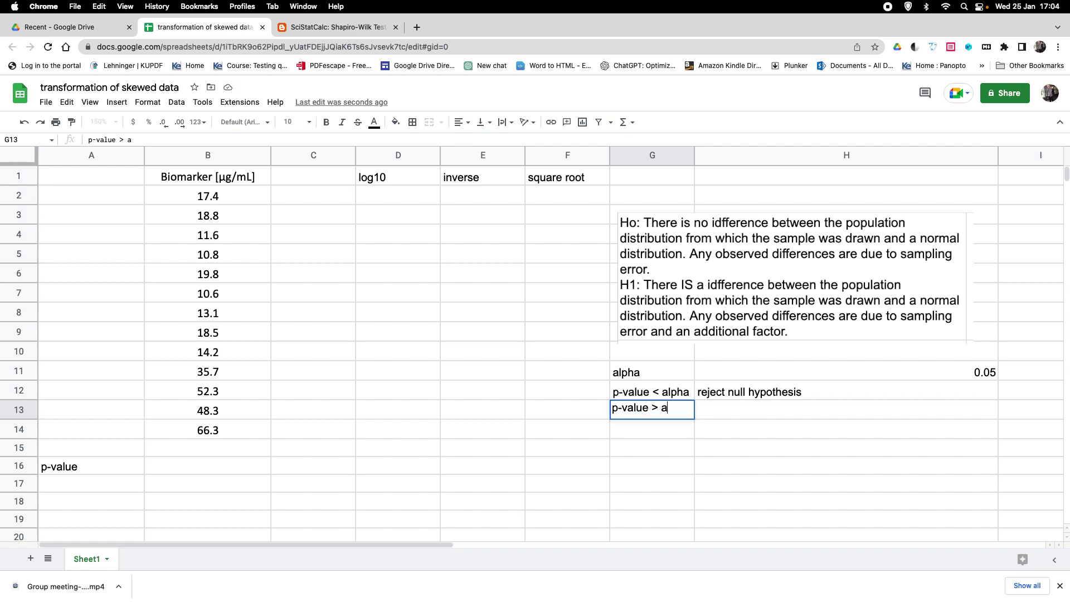
{"action": "type", "text": "lpha"}
{"action": "left_click", "coordinate": [747, 411]}
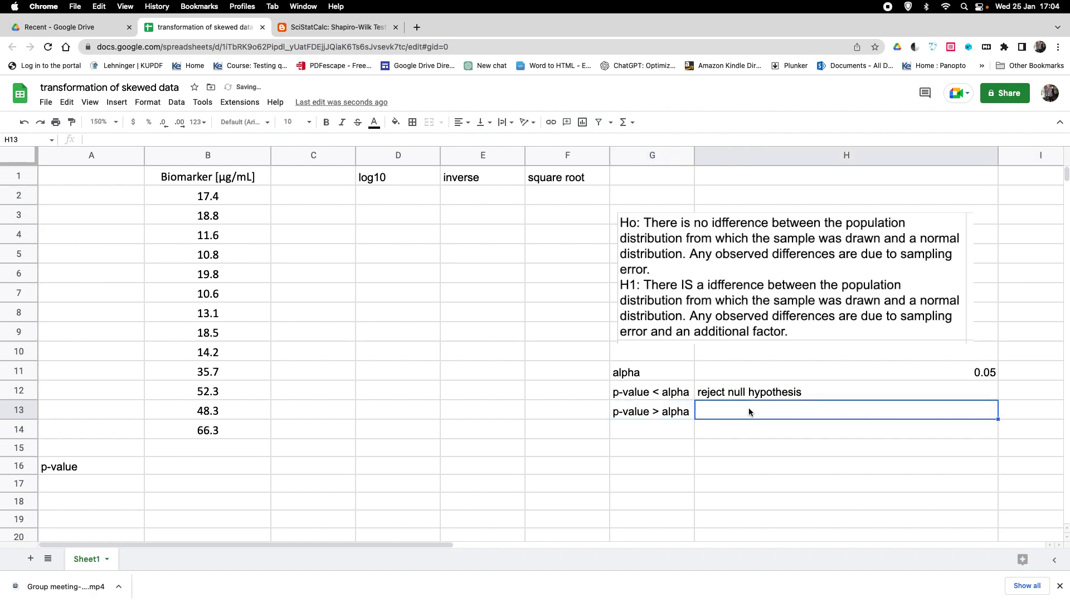
{"action": "type", "text": "fail"}
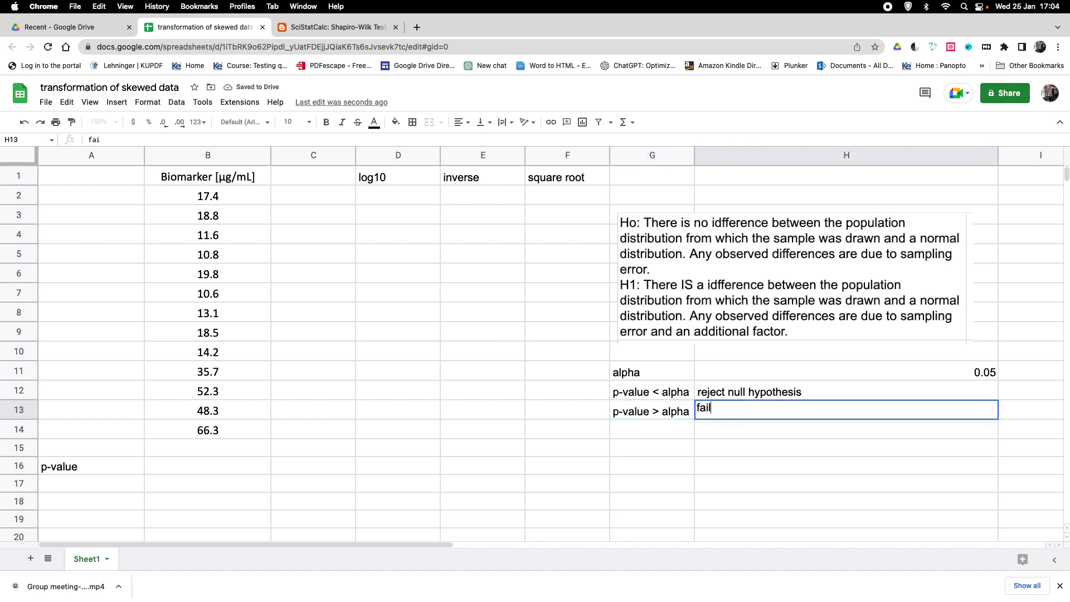
{"action": "type", "text": " to reject null"}
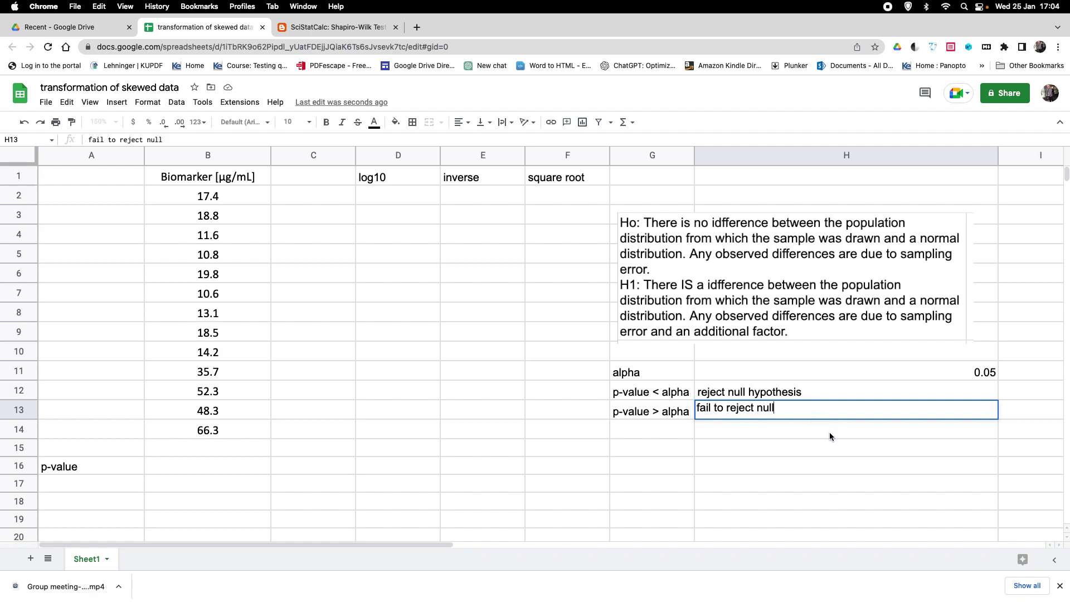
{"action": "left_click", "coordinate": [681, 440]}
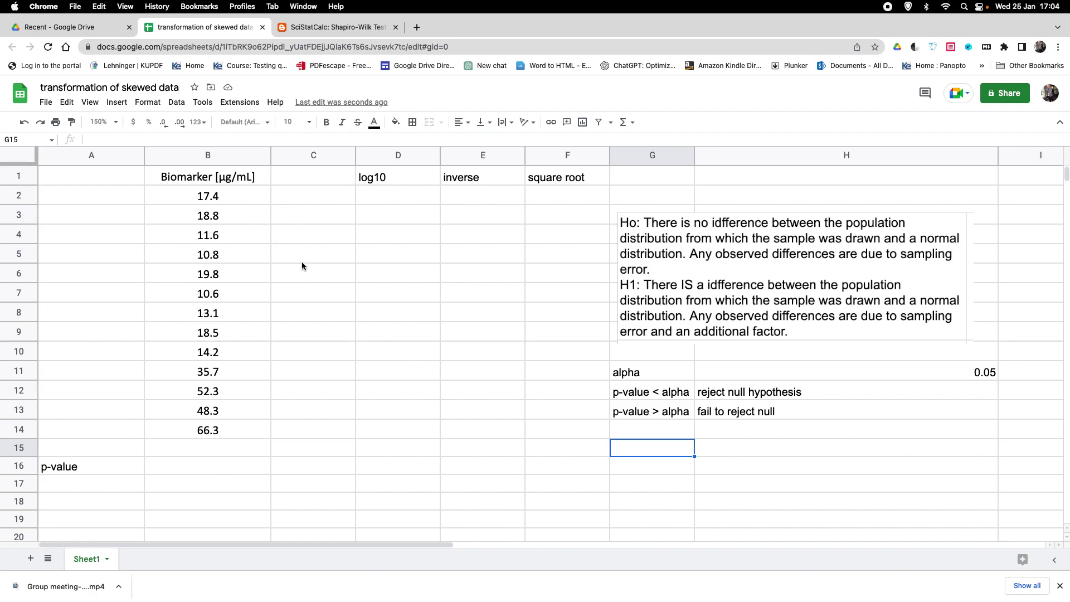
Copy the biomarker values in B2:B14 without the header
{"action": "left_click", "coordinate": [209, 201]}
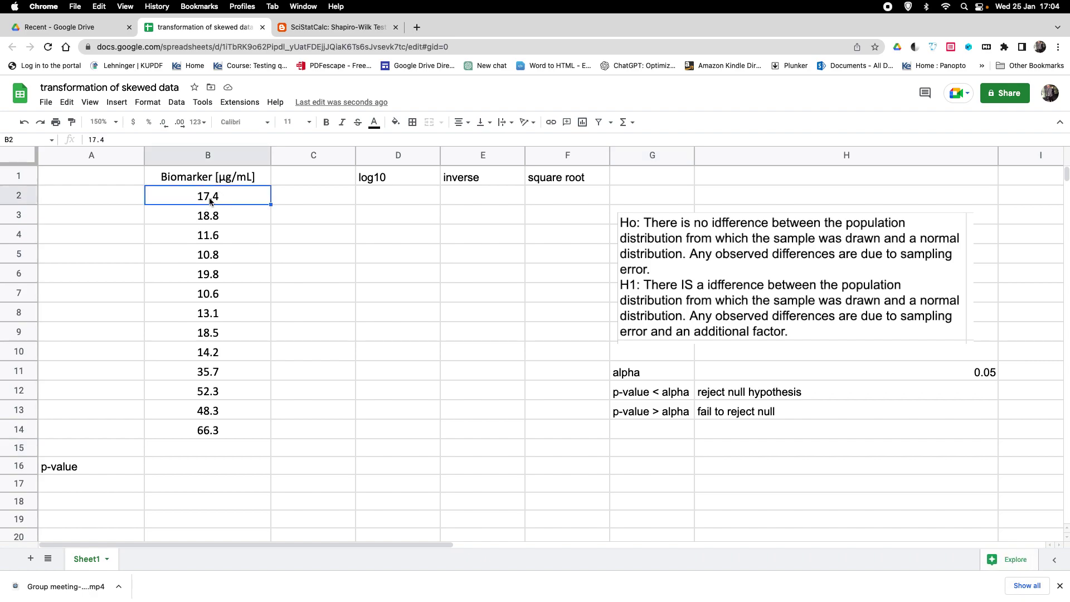
{"action": "left_click", "coordinate": [221, 432], "text": "shift"}
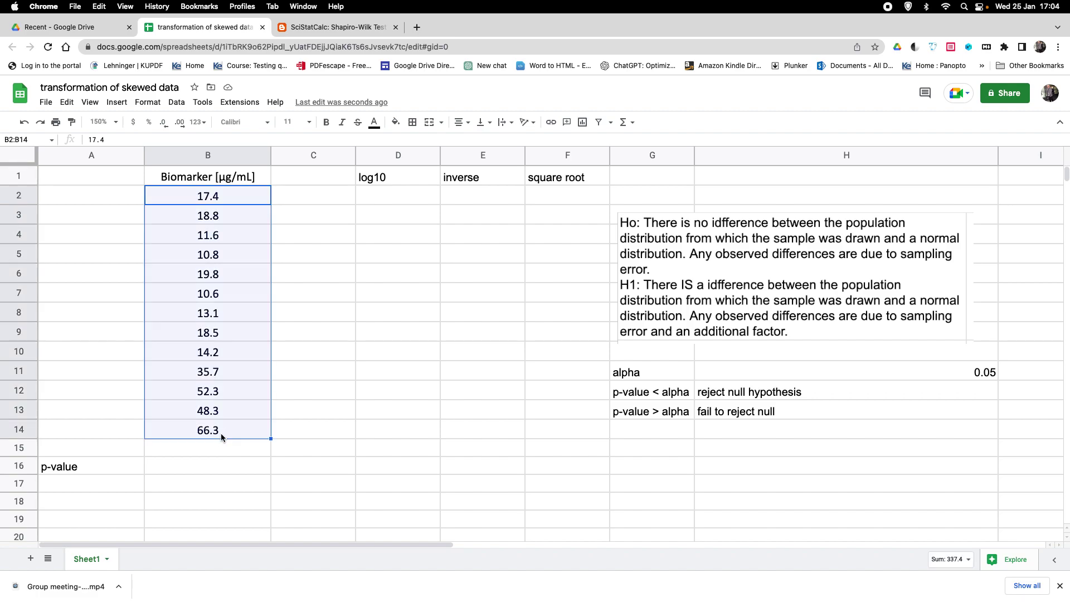
{"action": "right_click", "coordinate": [222, 317]}
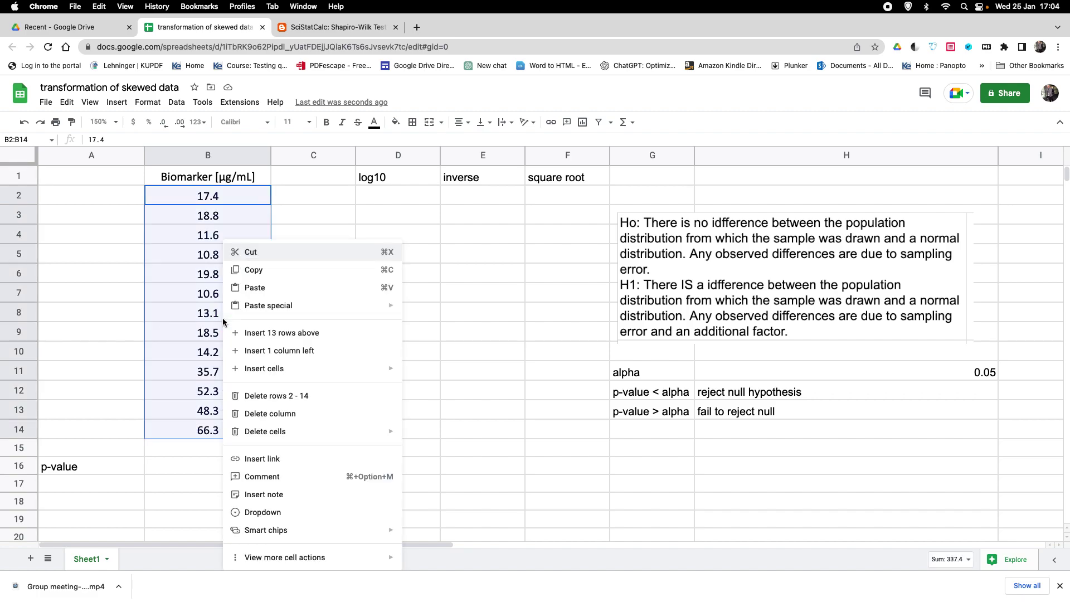
{"action": "mouse_move", "coordinate": [243, 301]}
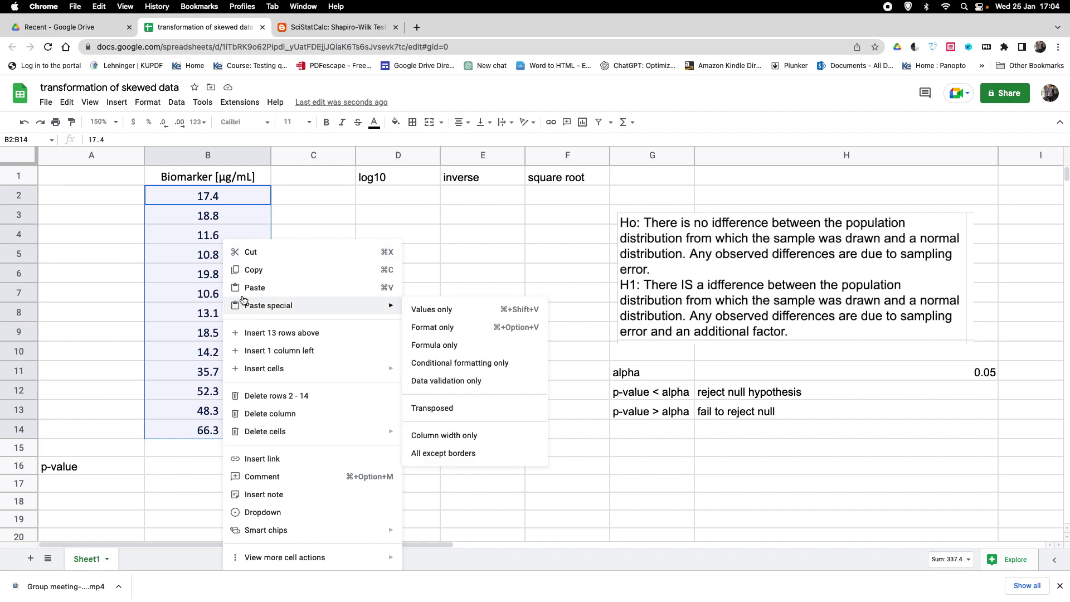
{"action": "left_click", "coordinate": [259, 270]}
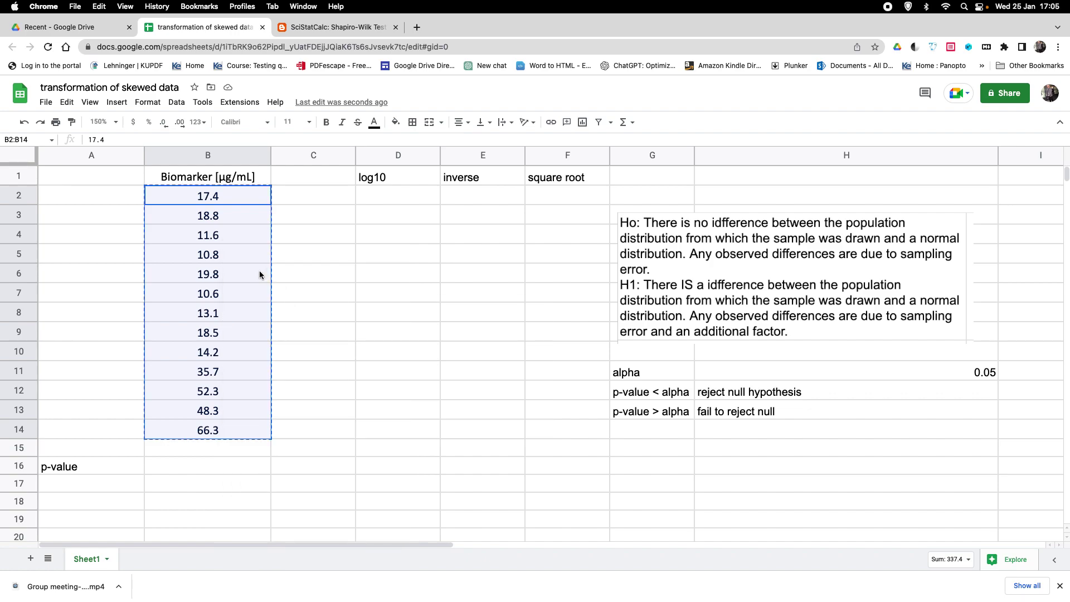
Switch to the SciStatCalc Shapiro-Wilk calculator page and clear its previous results and input numbers
{"action": "left_click", "coordinate": [325, 29]}
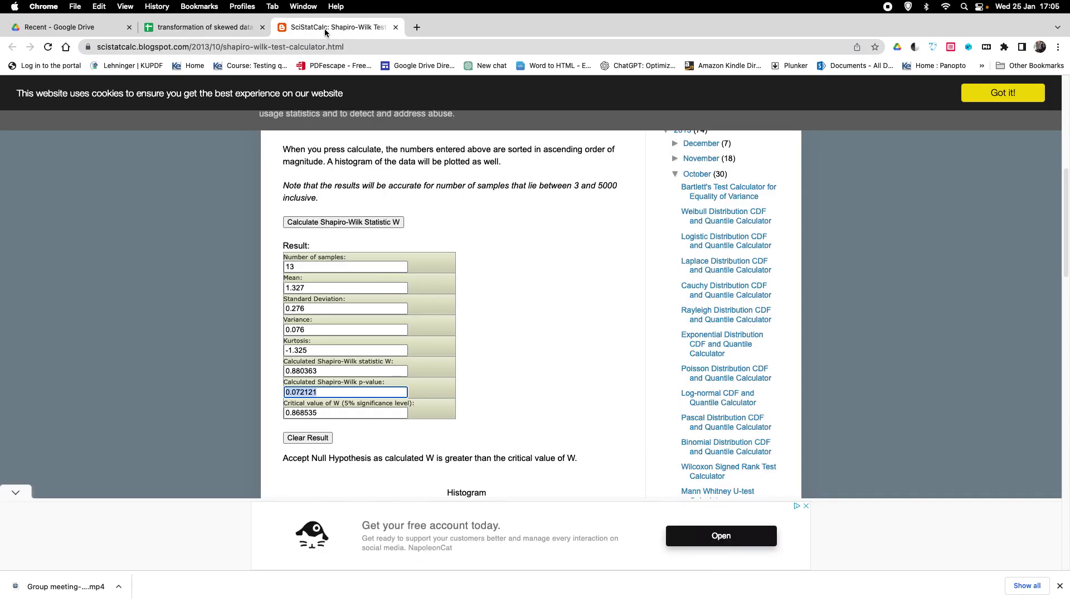
{"action": "left_click", "coordinate": [313, 437]}
{"action": "scroll", "coordinate": [493, 315], "scroll_direction": "up", "scroll_amount": 3}
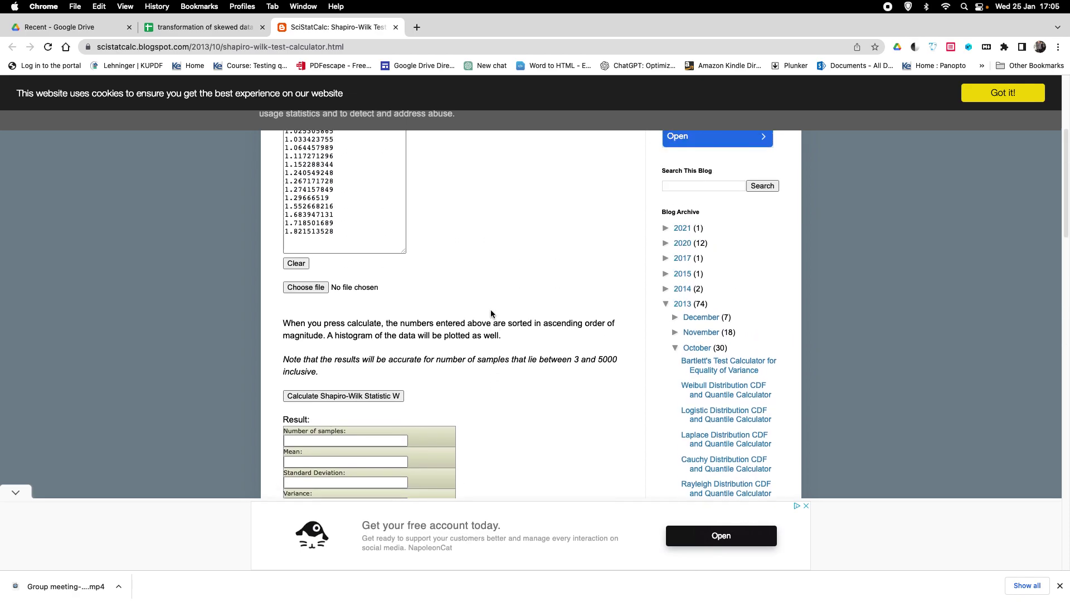
{"action": "left_click", "coordinate": [296, 263]}
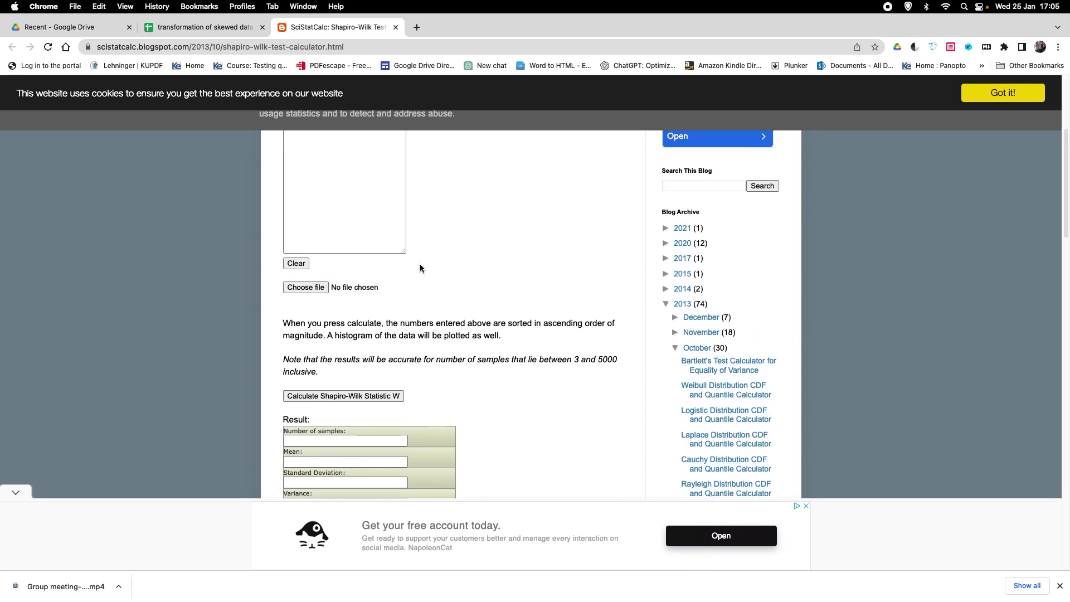
Paste the copied biomarker values into the Shapiro-Wilk calculator's empty data box
{"action": "scroll", "coordinate": [480, 275], "scroll_direction": "up", "scroll_amount": 3}
{"action": "left_click", "coordinate": [364, 320]}
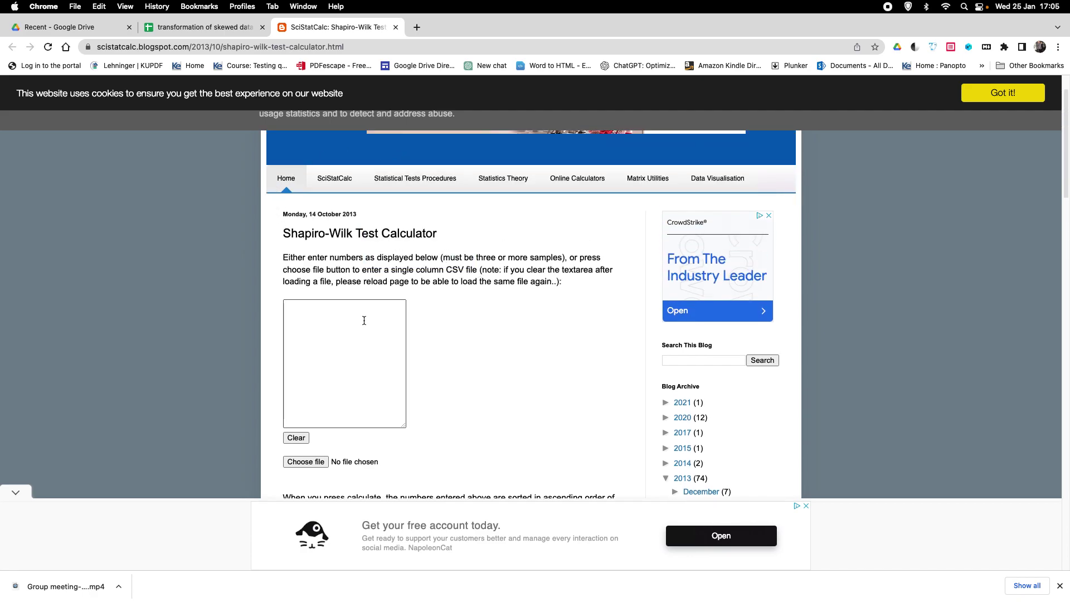
{"action": "left_click", "coordinate": [300, 313]}
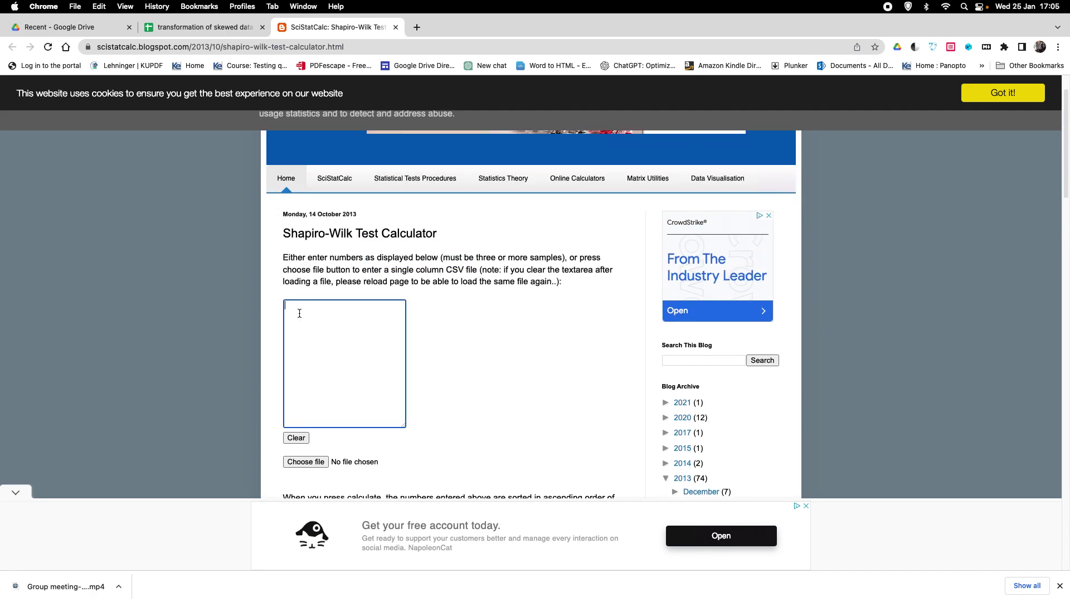
{"action": "key", "text": "super+v"}
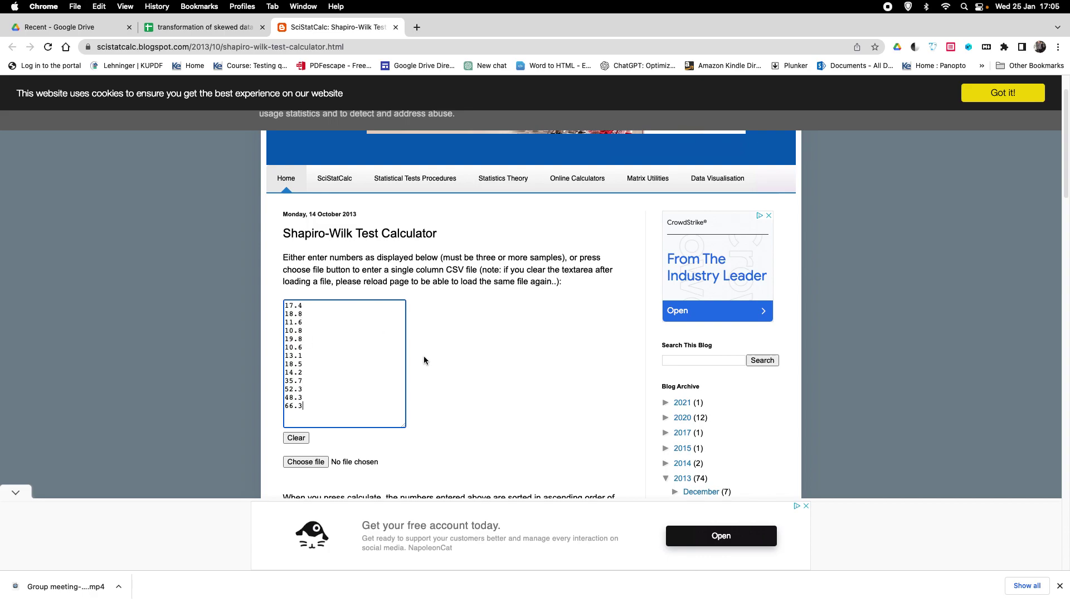
Calculate the Shapiro-Wilk statistic for the pasted biomarker values and review the result fields and histogram
{"action": "scroll", "coordinate": [429, 360], "scroll_direction": "down", "scroll_amount": 2}
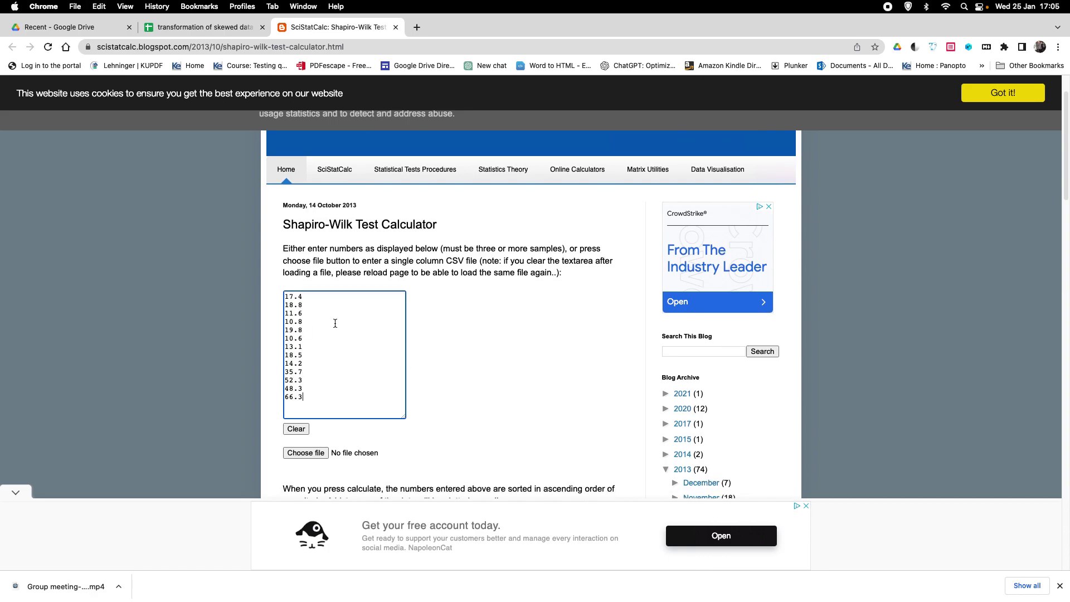
{"action": "scroll", "coordinate": [334, 323], "scroll_direction": "down", "scroll_amount": 1}
{"action": "scroll", "coordinate": [335, 323], "scroll_direction": "down", "scroll_amount": 3}
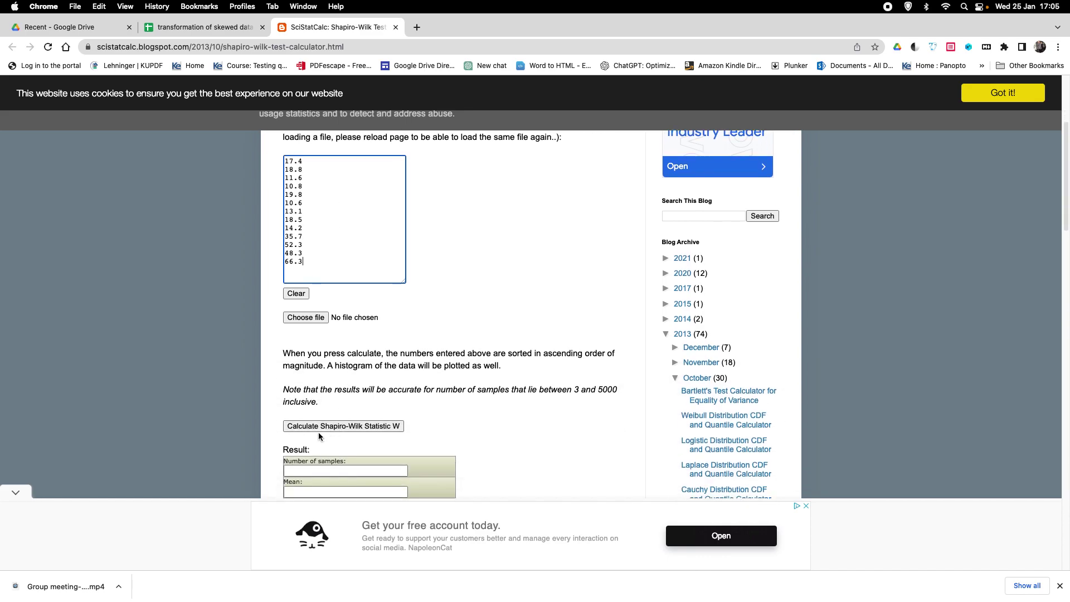
{"action": "left_click", "coordinate": [321, 426]}
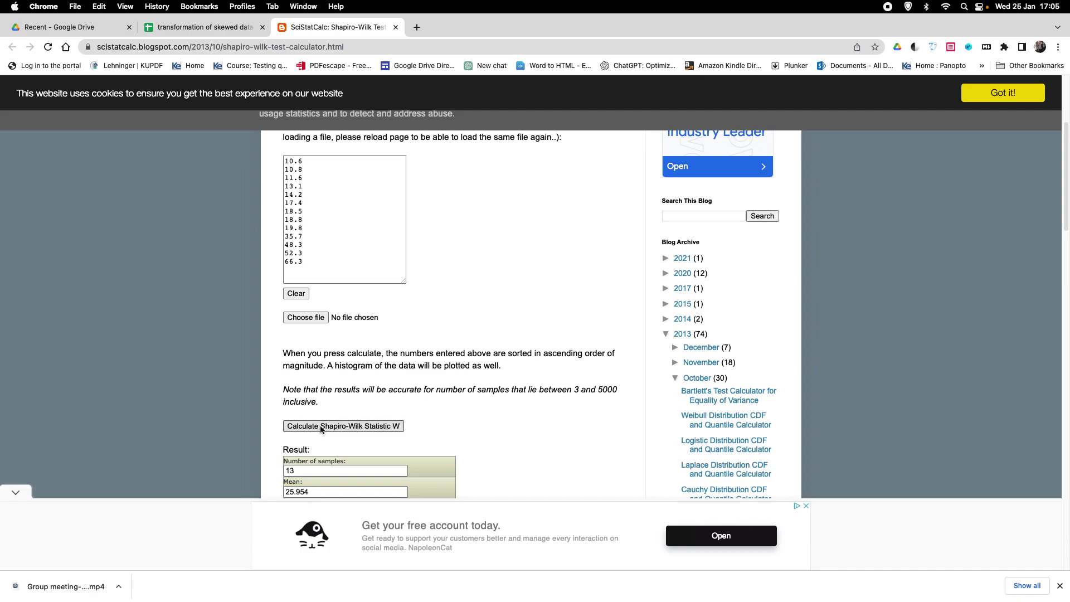
{"action": "scroll", "coordinate": [511, 381], "scroll_direction": "down", "scroll_amount": 3}
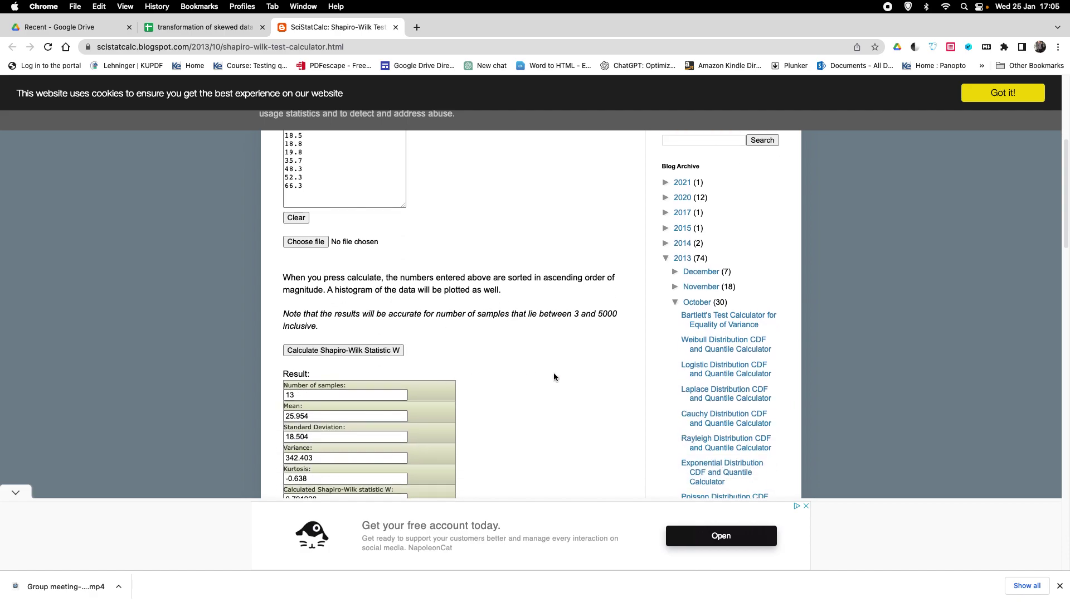
{"action": "scroll", "coordinate": [553, 372], "scroll_direction": "down", "scroll_amount": 5}
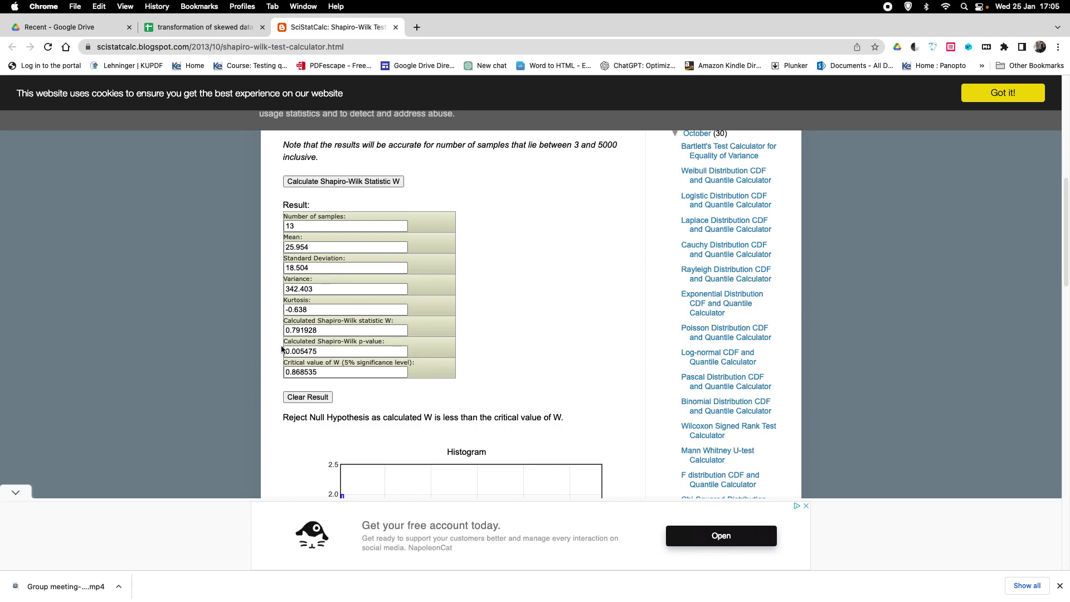
{"action": "scroll", "coordinate": [524, 410], "scroll_direction": "down", "scroll_amount": 5}
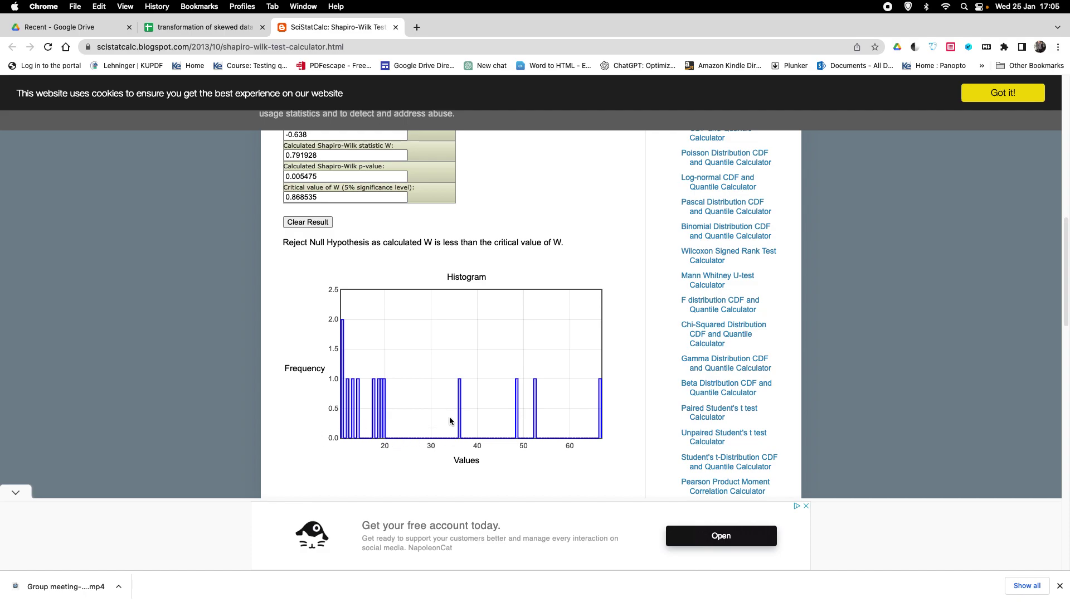
{"action": "scroll", "coordinate": [500, 422], "scroll_direction": "up", "scroll_amount": 5}
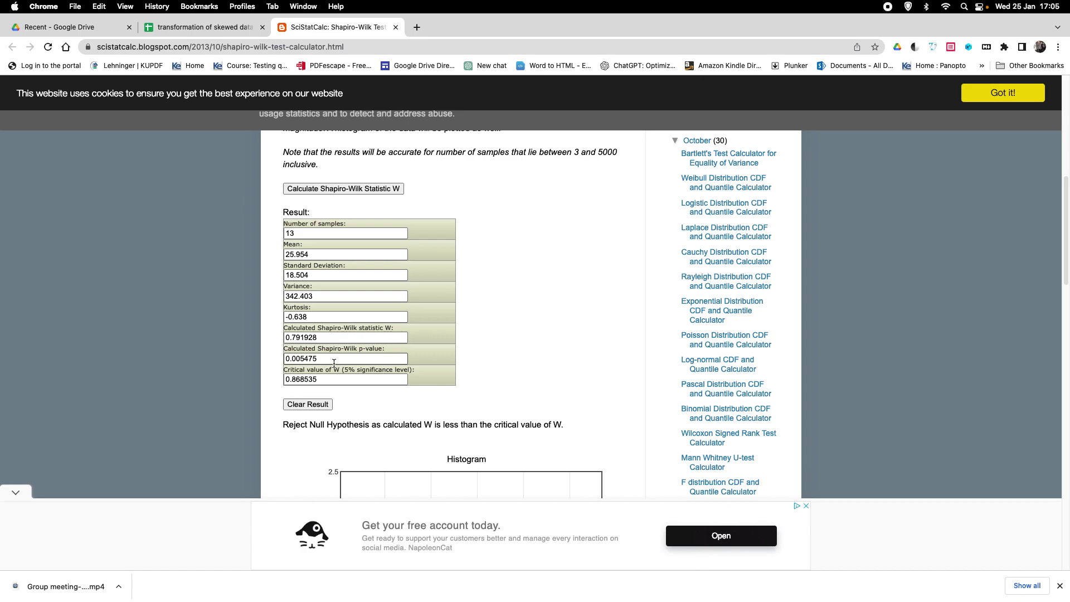
Copy the calculated Shapiro-Wilk p-value 0.005475 into cell B16 of the transformation of skewed data spreadsheet
{"action": "left_click_drag", "start_coordinate": [334, 361], "coordinate": [284, 362]}
{"action": "key", "text": "super+c"}
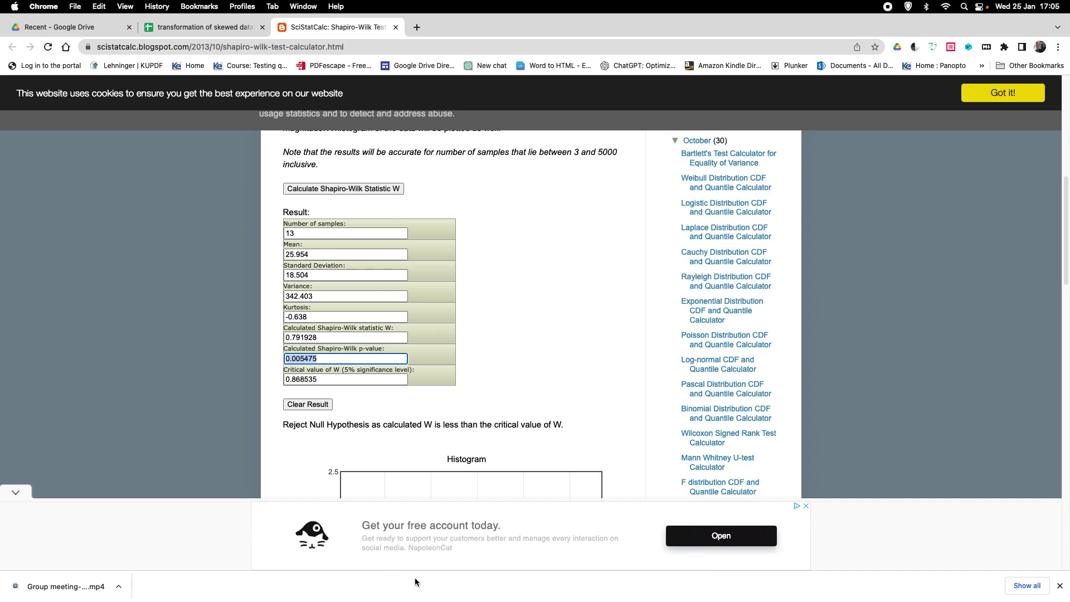
{"action": "left_click", "coordinate": [231, 31]}
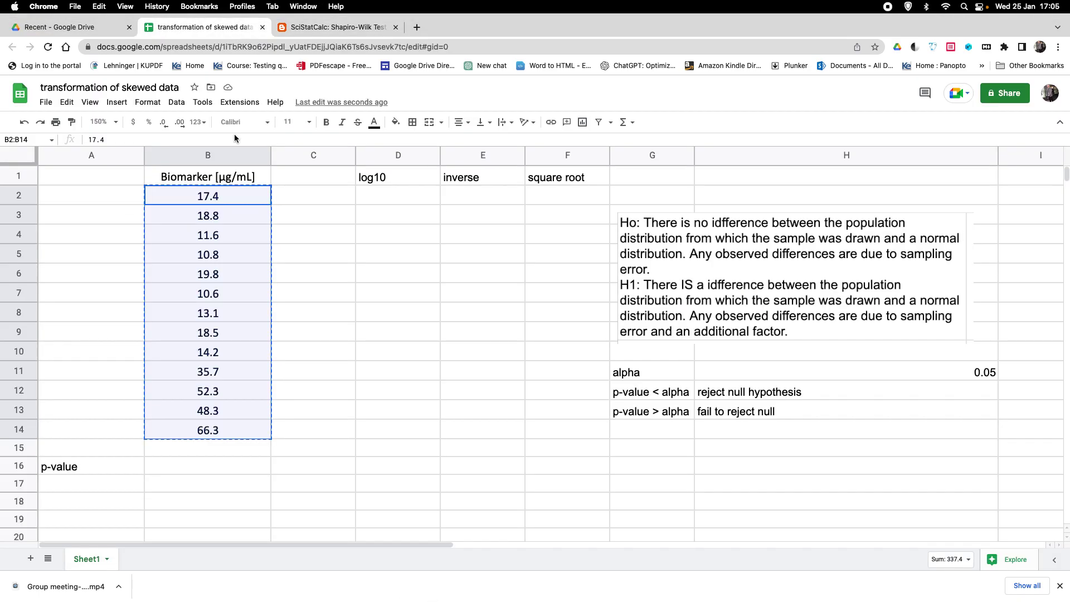
{"action": "left_click", "coordinate": [200, 467]}
{"action": "key", "text": "super+v"}
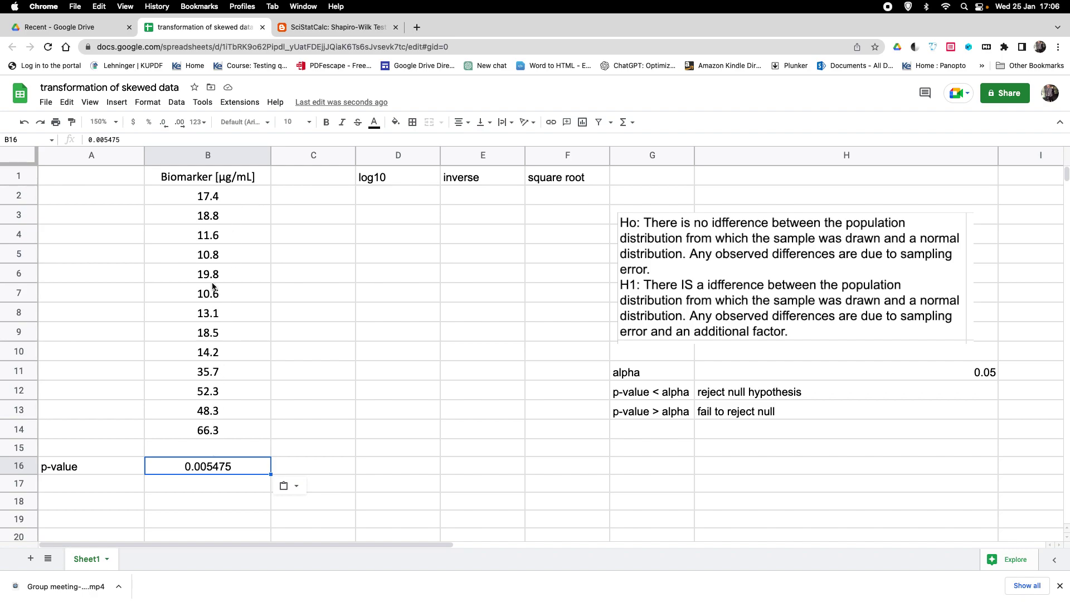
Enter the formula =LOG10(B2:B14) in D2 under the log10 header
{"action": "left_click", "coordinate": [386, 199]}
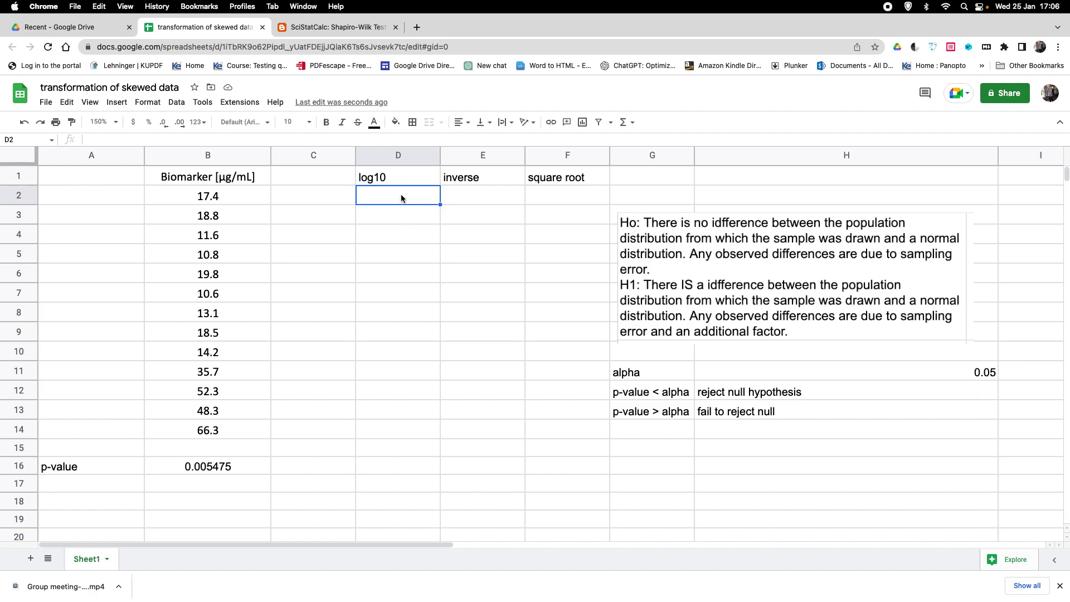
{"action": "type", "text": "=log"}
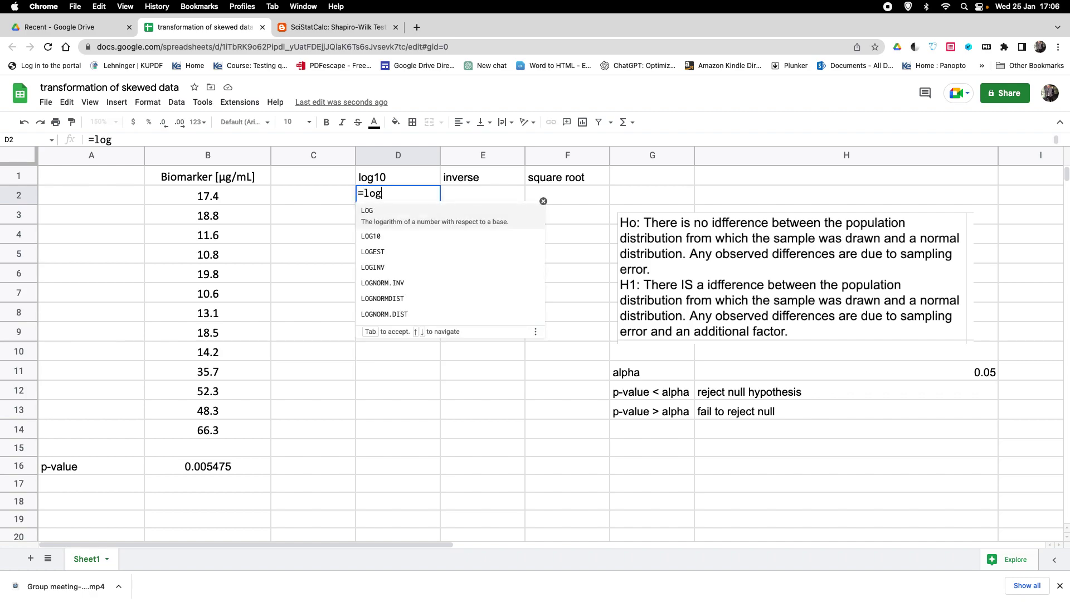
{"action": "type", "text": "10"}
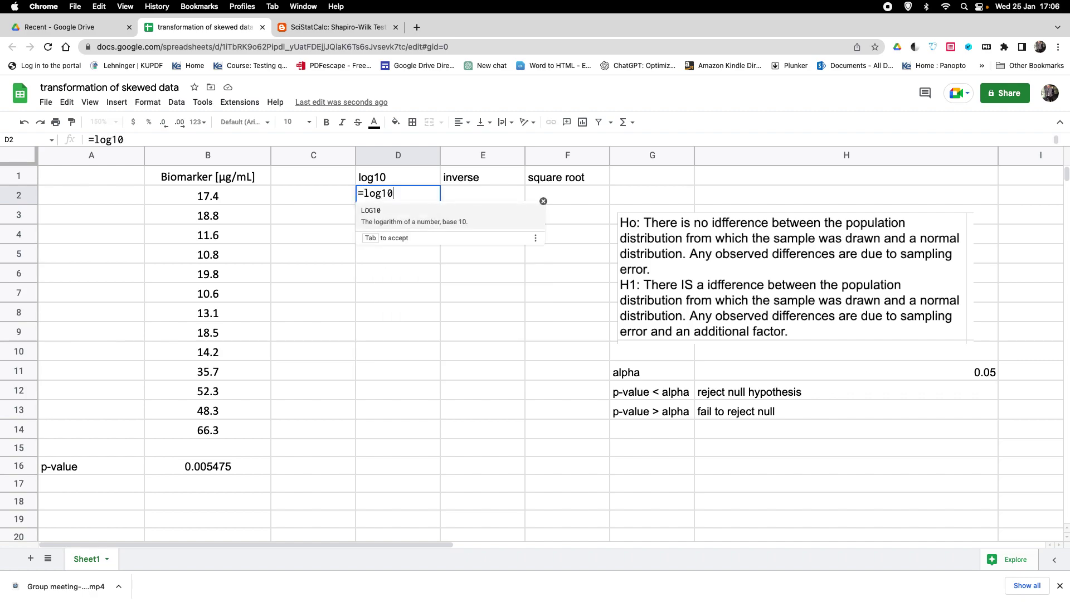
{"action": "left_click", "coordinate": [376, 212]}
{"action": "left_click_drag", "start_coordinate": [217, 200], "coordinate": [198, 425]}
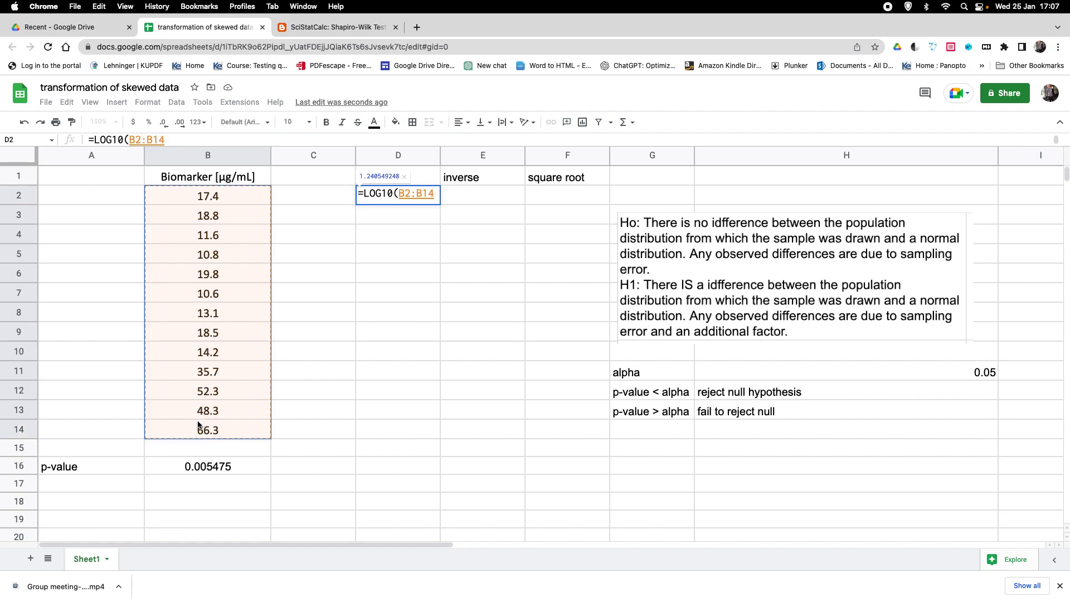
{"action": "type", "text": ")"}
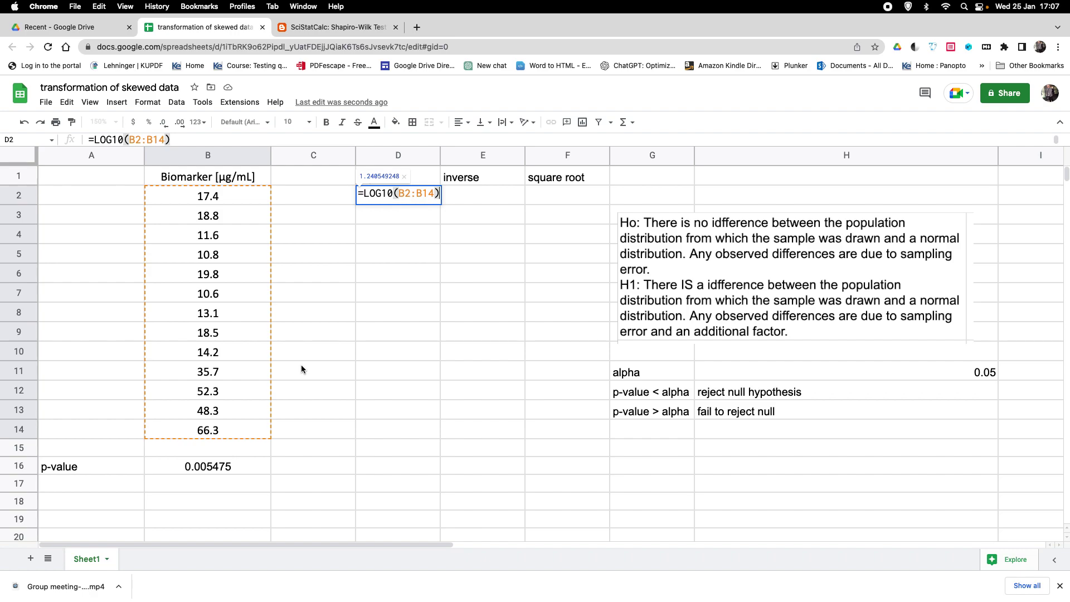
{"action": "key", "text": "Return"}
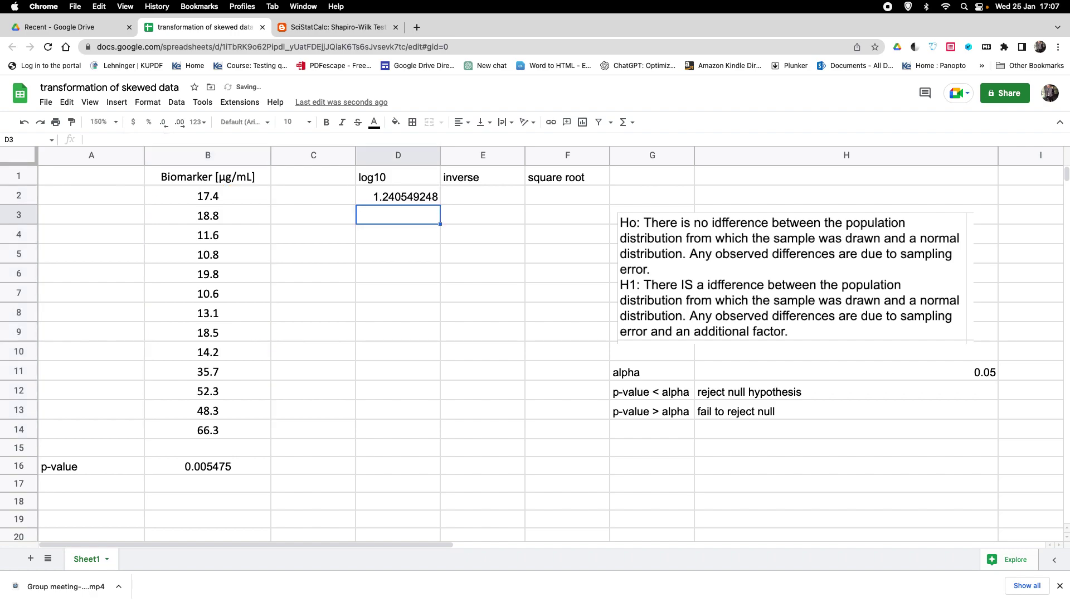
Fill the log10 formula from D2 down to D14 and copy the transformed values in D2:D14
{"action": "left_click", "coordinate": [401, 200]}
{"action": "left_click_drag", "start_coordinate": [441, 204], "coordinate": [412, 436]}
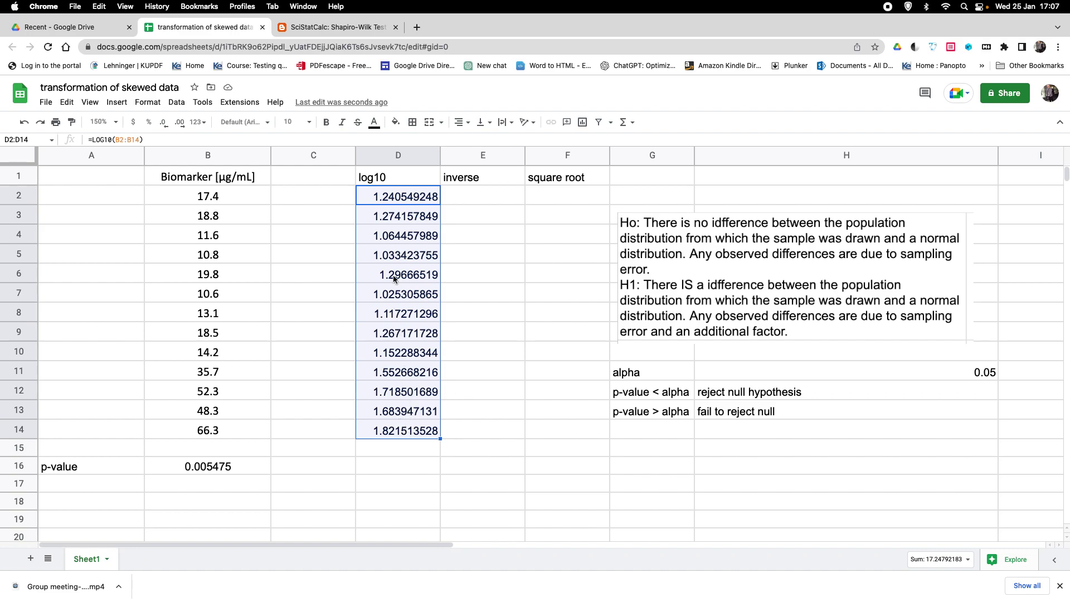
{"action": "right_click", "coordinate": [393, 259]}
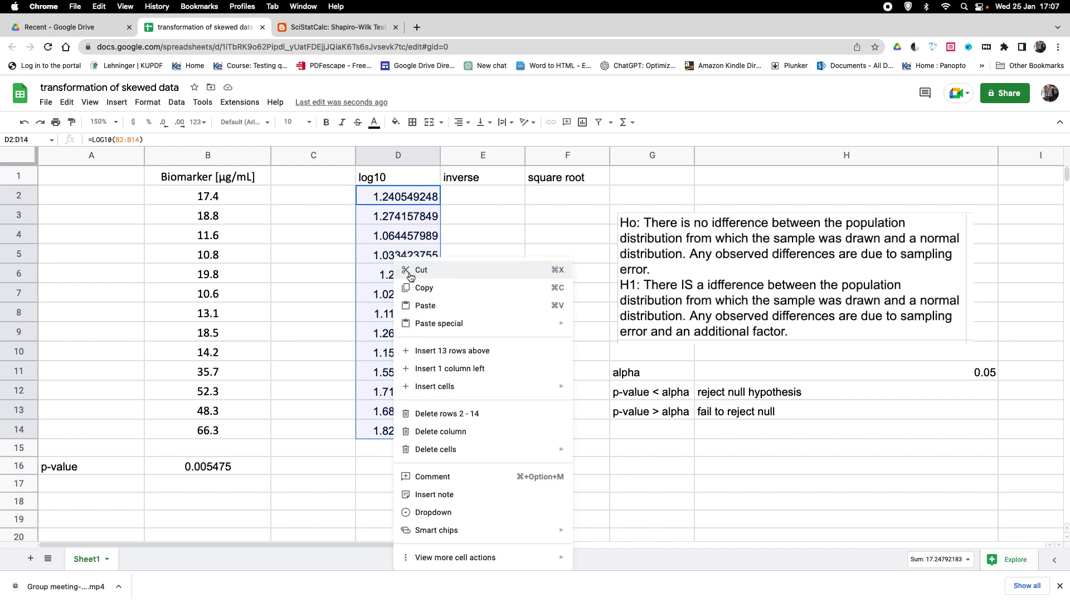
{"action": "left_click", "coordinate": [421, 287]}
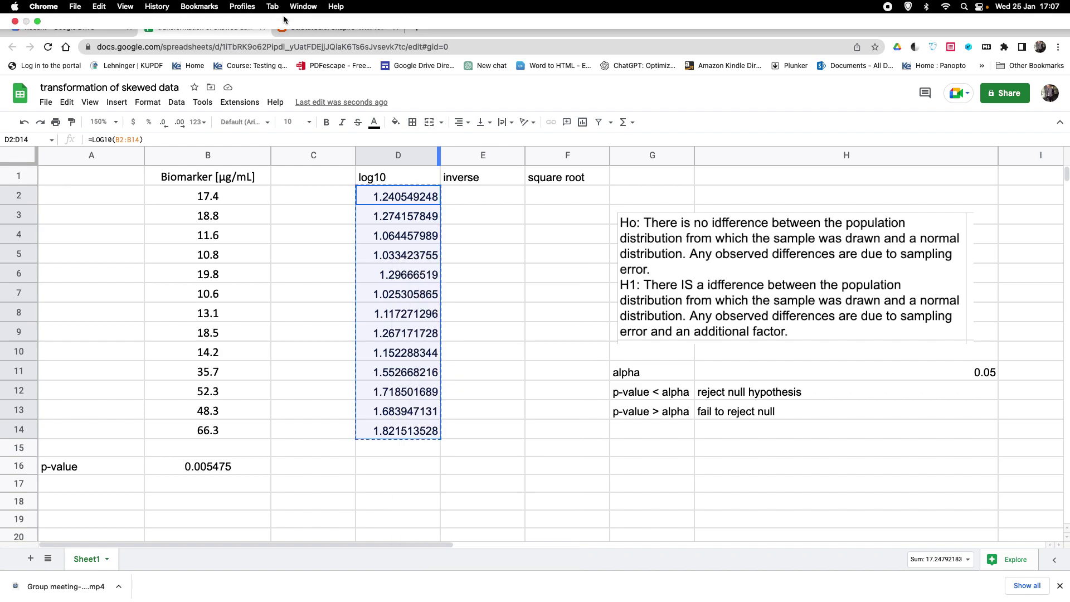
Switch to the SciStatCalc Shapiro-Wilk calculator page and clear the results and numbers of the raw biomarker data
{"action": "left_click", "coordinate": [306, 27]}
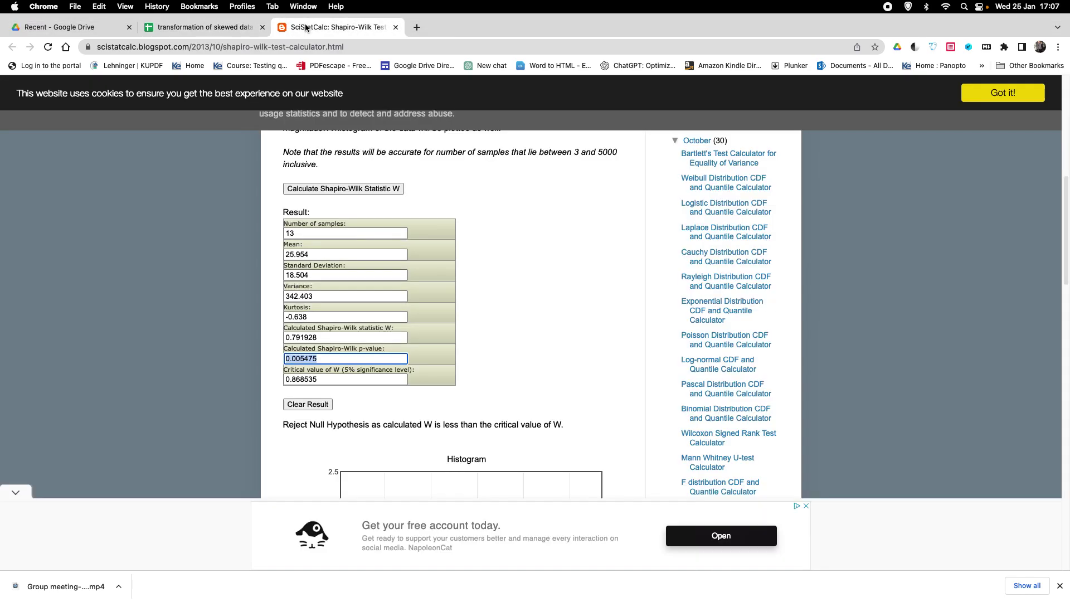
{"action": "left_click", "coordinate": [295, 405]}
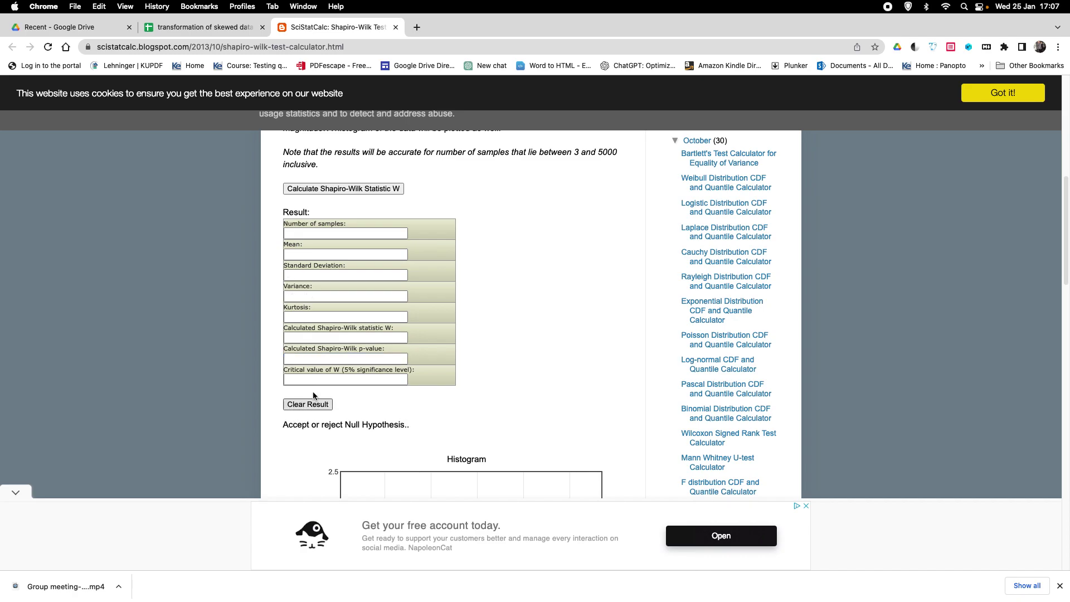
{"action": "scroll", "coordinate": [477, 336], "scroll_direction": "up", "scroll_amount": 3}
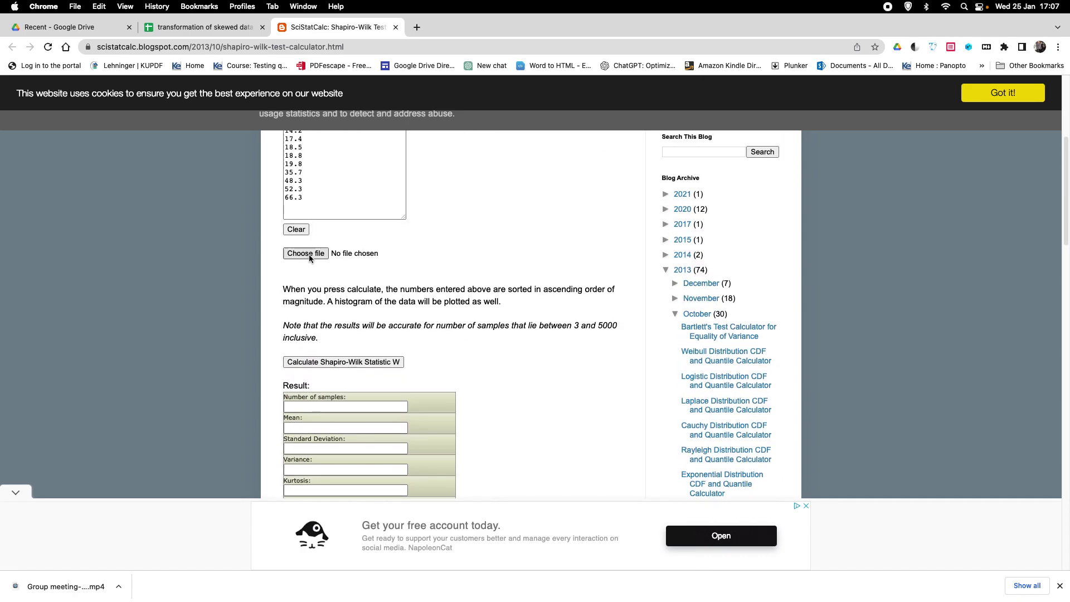
{"action": "scroll", "coordinate": [470, 250], "scroll_direction": "up", "scroll_amount": 3}
{"action": "left_click", "coordinate": [296, 394]}
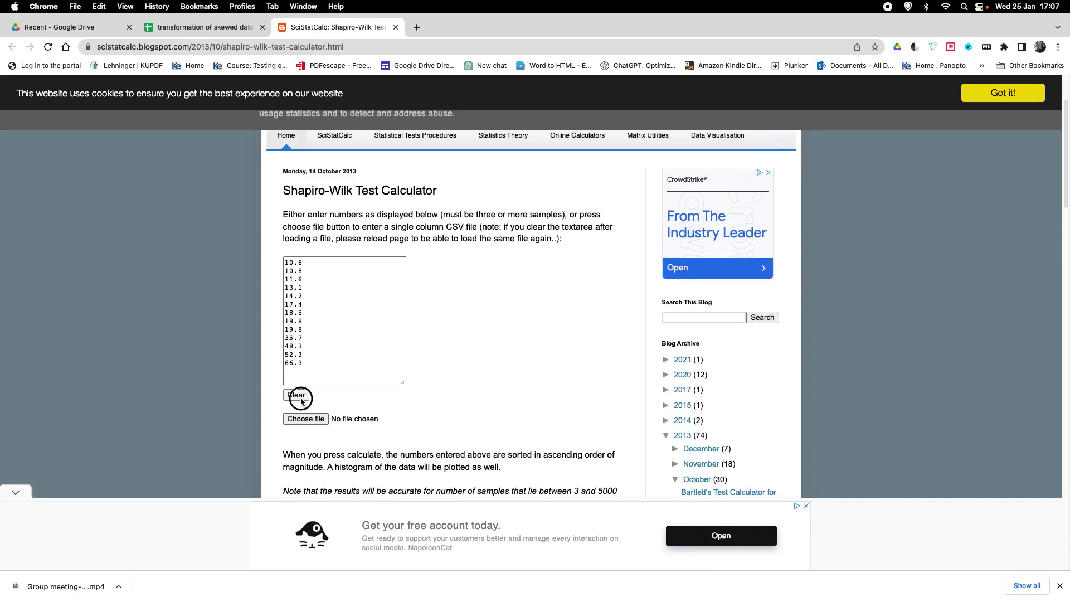
Paste the log10-transformed values into the calculator's data box and calculate their Shapiro-Wilk statistic
{"action": "left_click", "coordinate": [295, 263]}
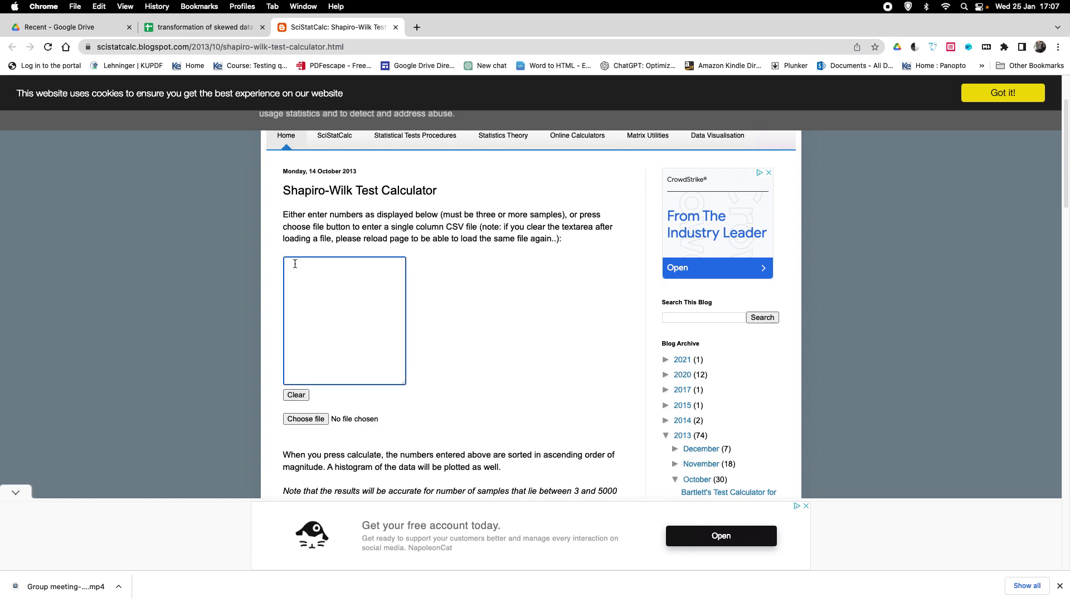
{"action": "key", "text": "super+v"}
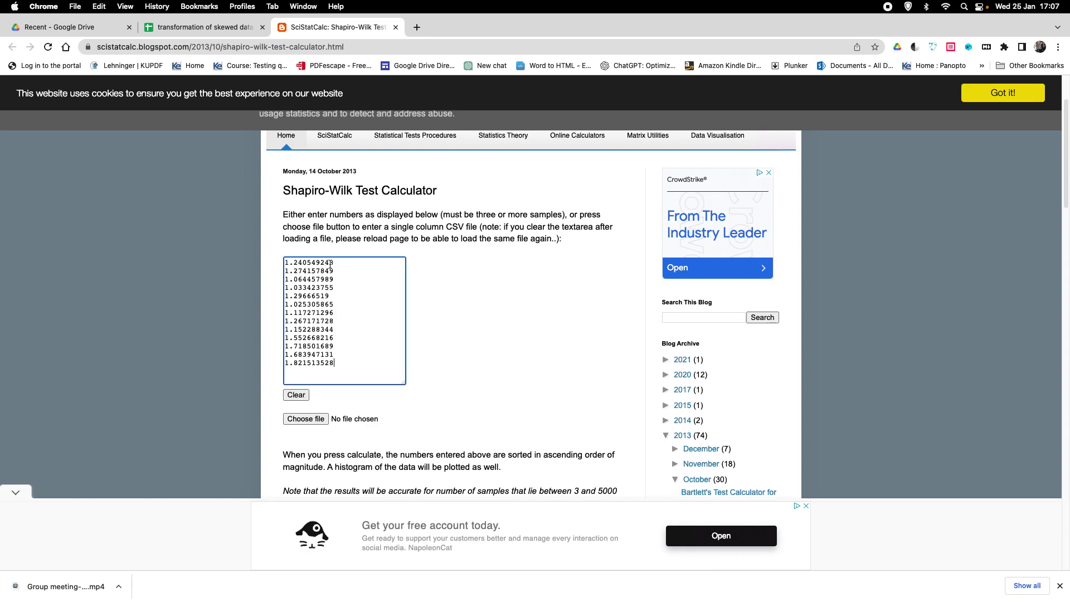
{"action": "scroll", "coordinate": [458, 318], "scroll_direction": "down", "scroll_amount": 4}
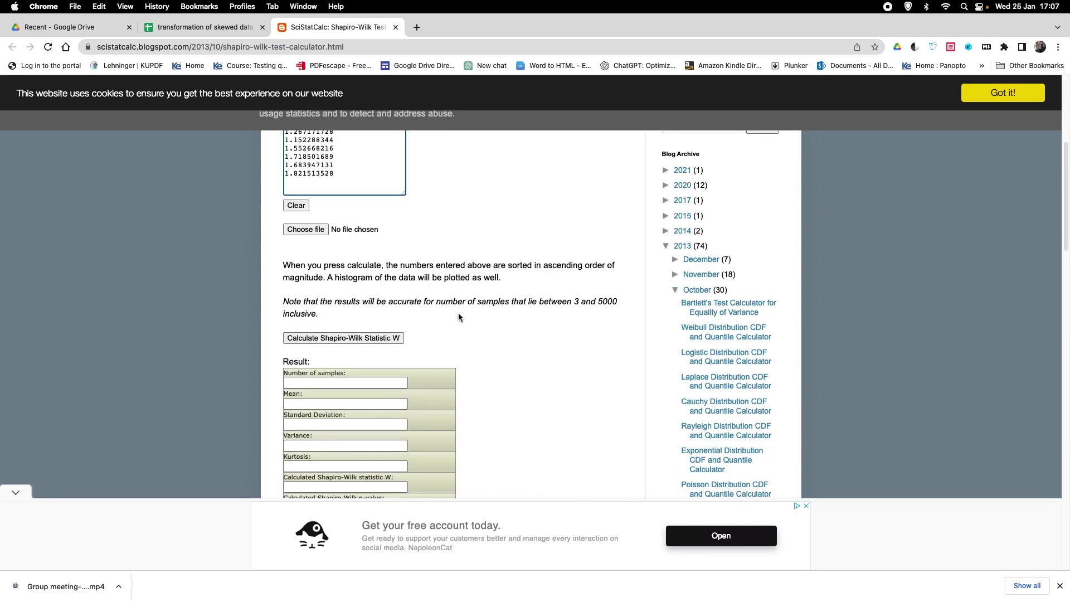
{"action": "left_click", "coordinate": [331, 339]}
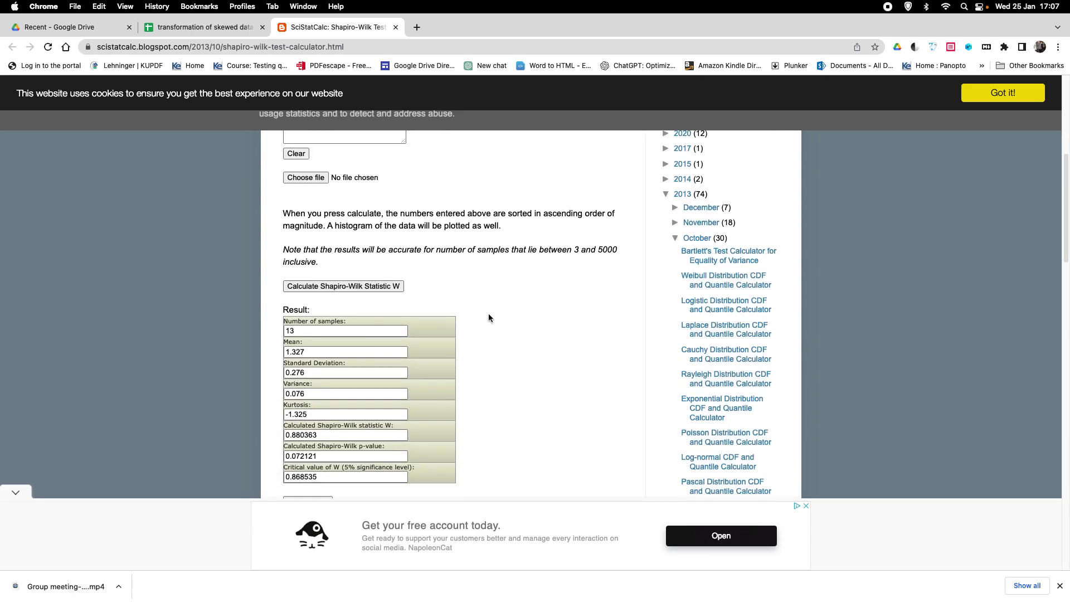
Copy the log10 data's Shapiro-Wilk p-value 0.072121 into cell D16 of the spreadsheet
{"action": "scroll", "coordinate": [488, 318], "scroll_direction": "down", "scroll_amount": 3}
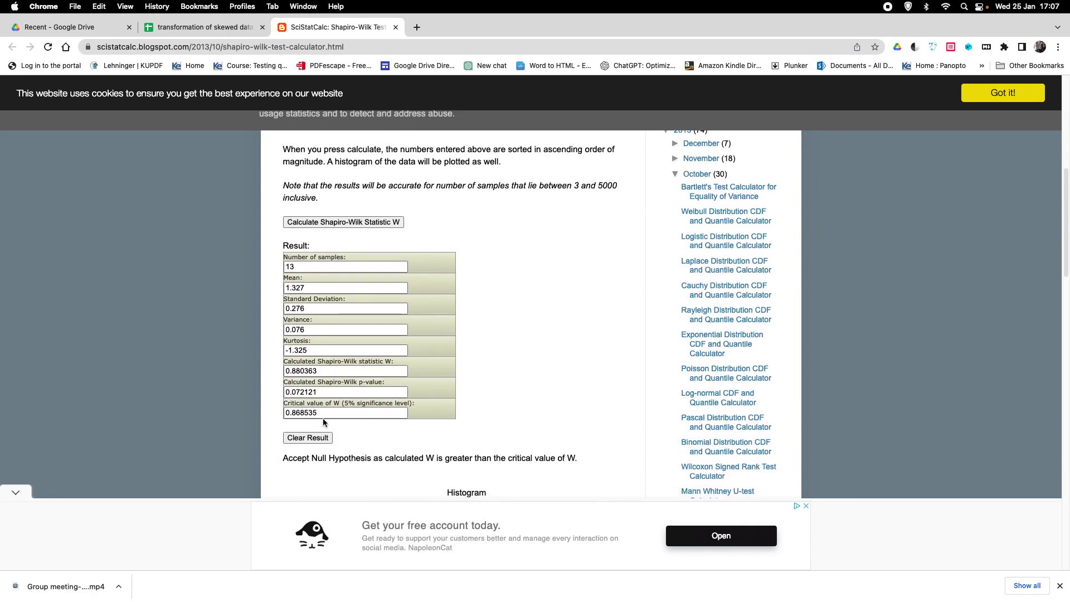
{"action": "left_click_drag", "start_coordinate": [332, 394], "coordinate": [283, 392]}
{"action": "key", "text": "super+c"}
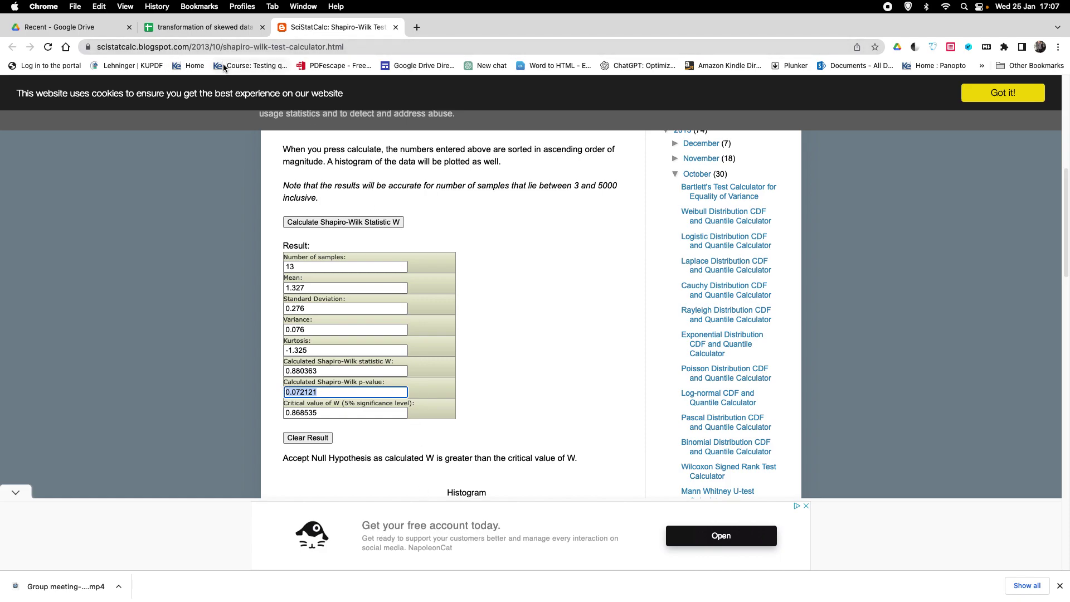
{"action": "left_click", "coordinate": [232, 28]}
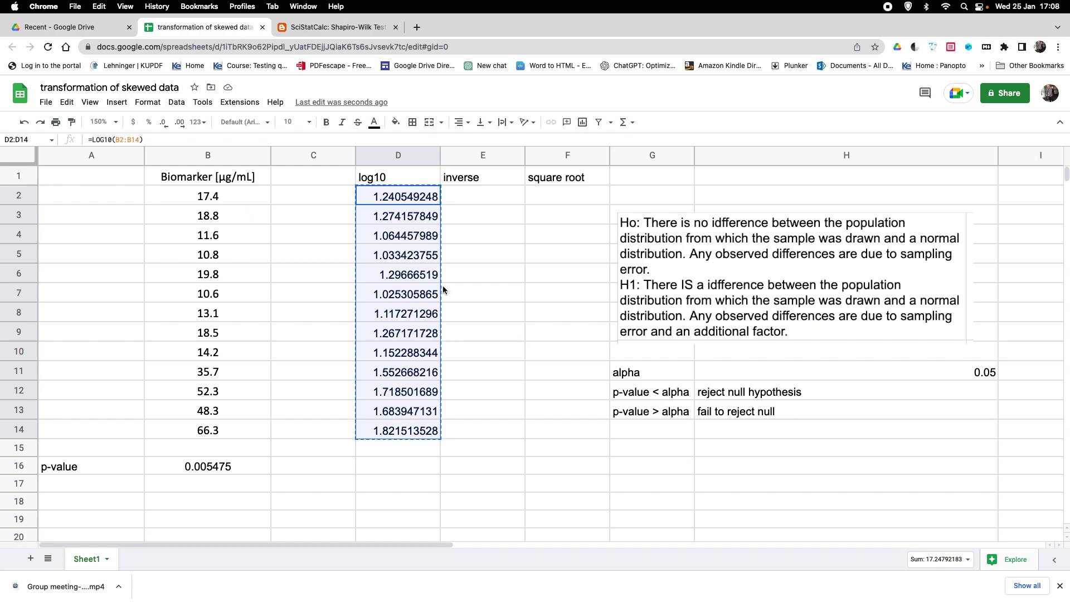
{"action": "left_click", "coordinate": [376, 468]}
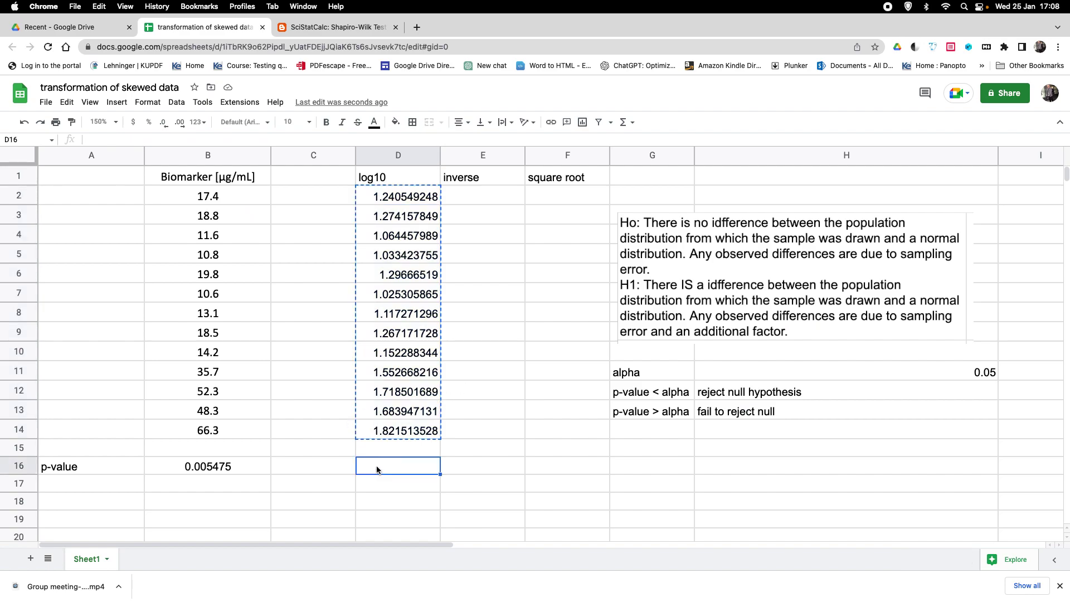
{"action": "key", "text": "super+v"}
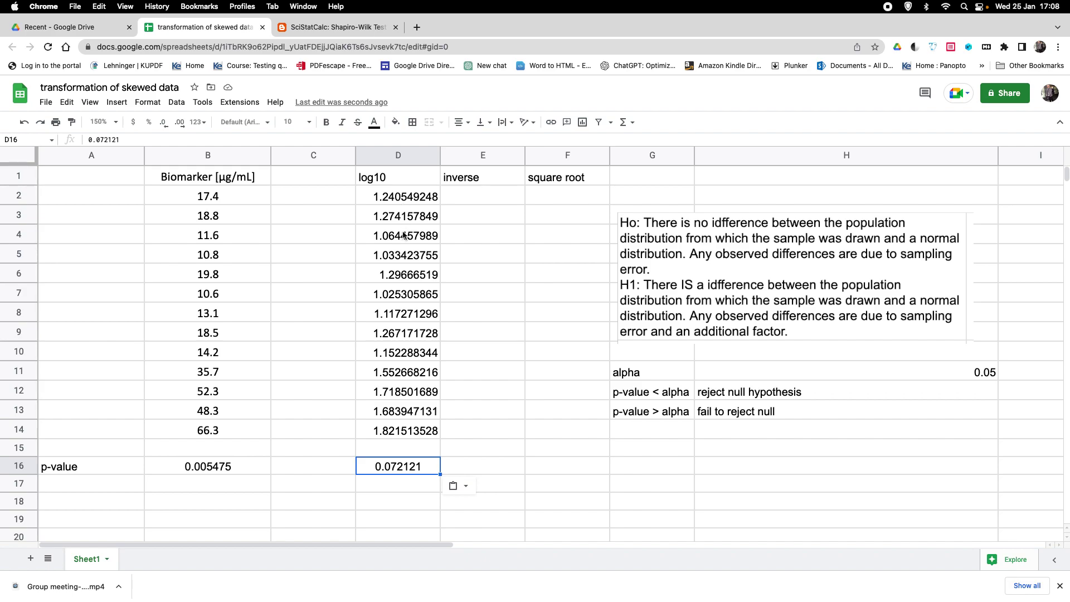
Highlight the log10 p-value cell D16 with a cyan fill
{"action": "double_click", "coordinate": [413, 471]}
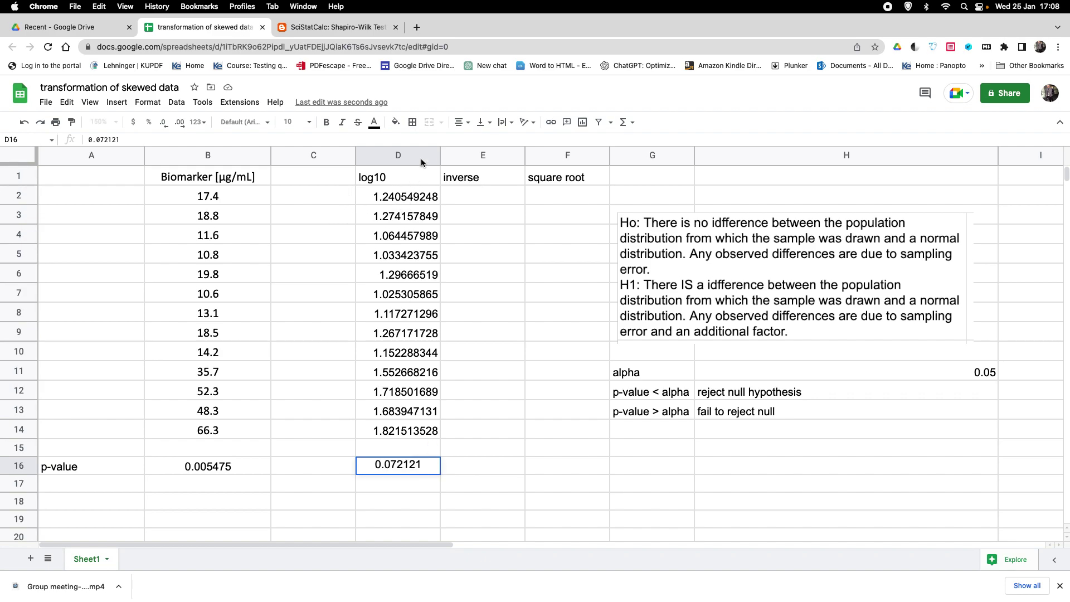
{"action": "left_click", "coordinate": [395, 122]}
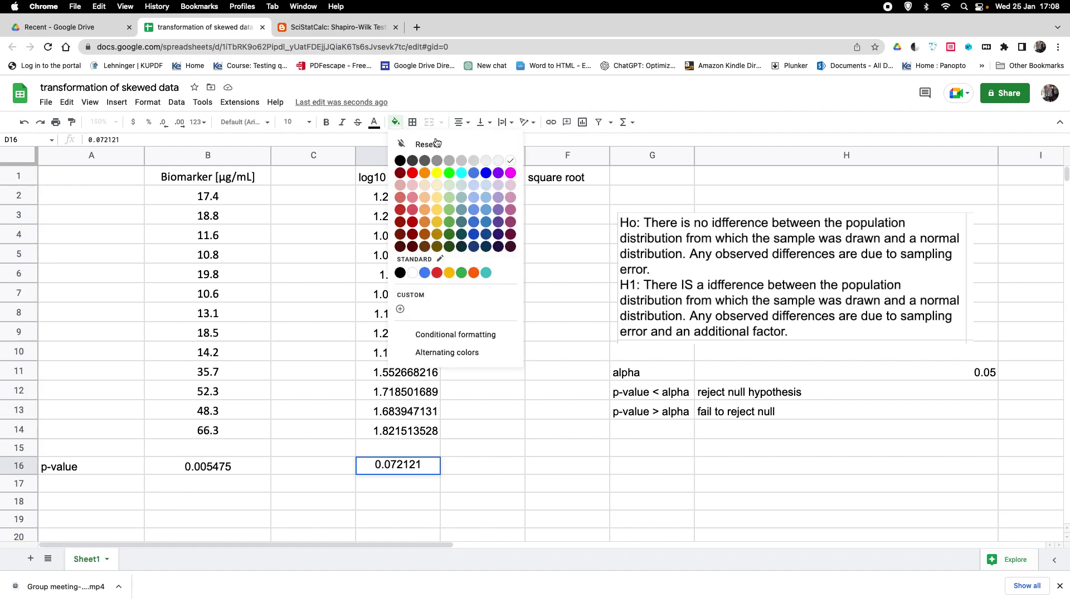
{"action": "left_click", "coordinate": [463, 172]}
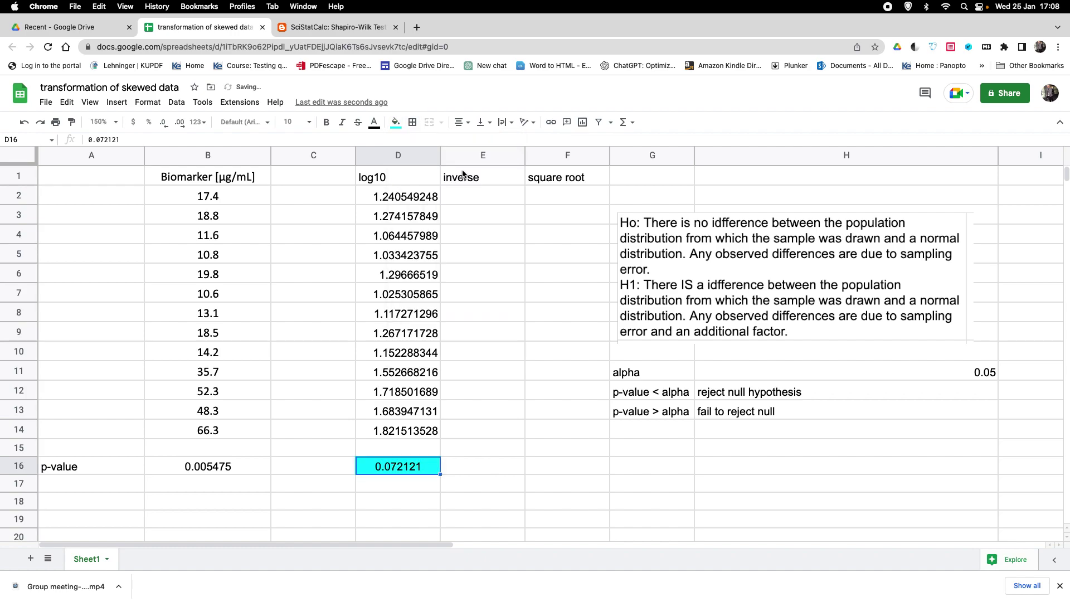
Highlight the raw biomarker p-value cell B16 with a red fill
{"action": "left_click", "coordinate": [195, 470]}
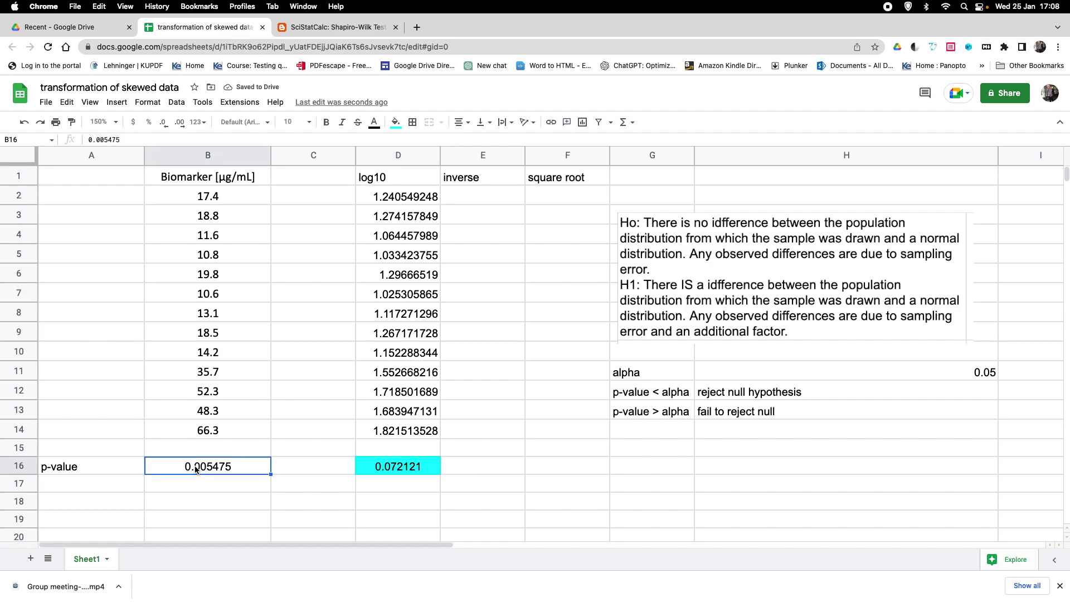
{"action": "left_click", "coordinate": [397, 124]}
{"action": "left_click", "coordinate": [413, 174]}
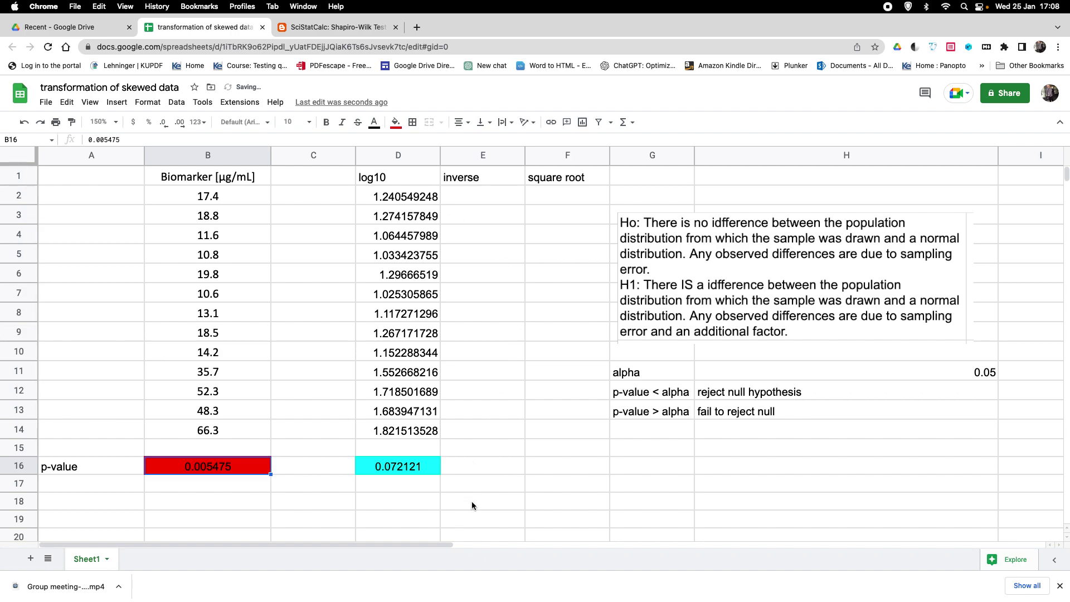
Enter the inverse formula =1/B2 in cell E2 and accept the suggested autofill down to E14
{"action": "left_click", "coordinate": [484, 200]}
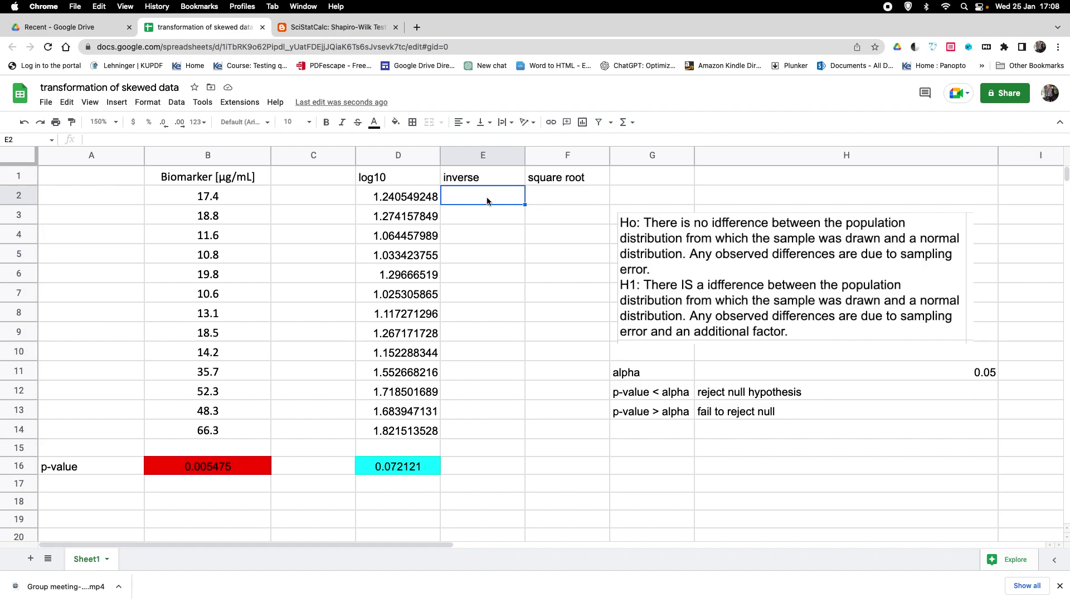
{"action": "type", "text": "=1/"}
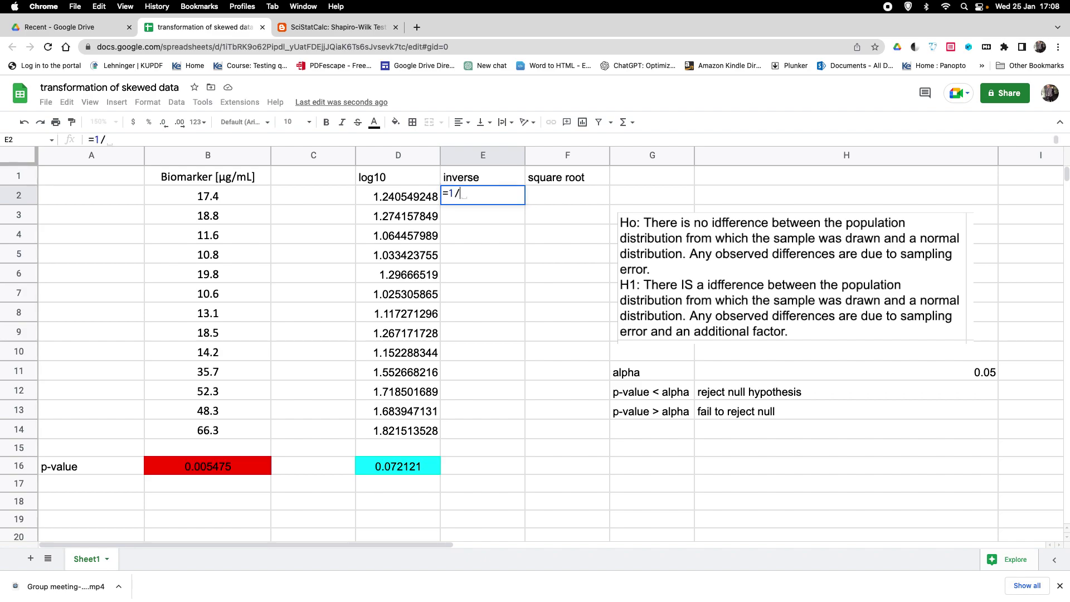
{"action": "left_click", "coordinate": [192, 199]}
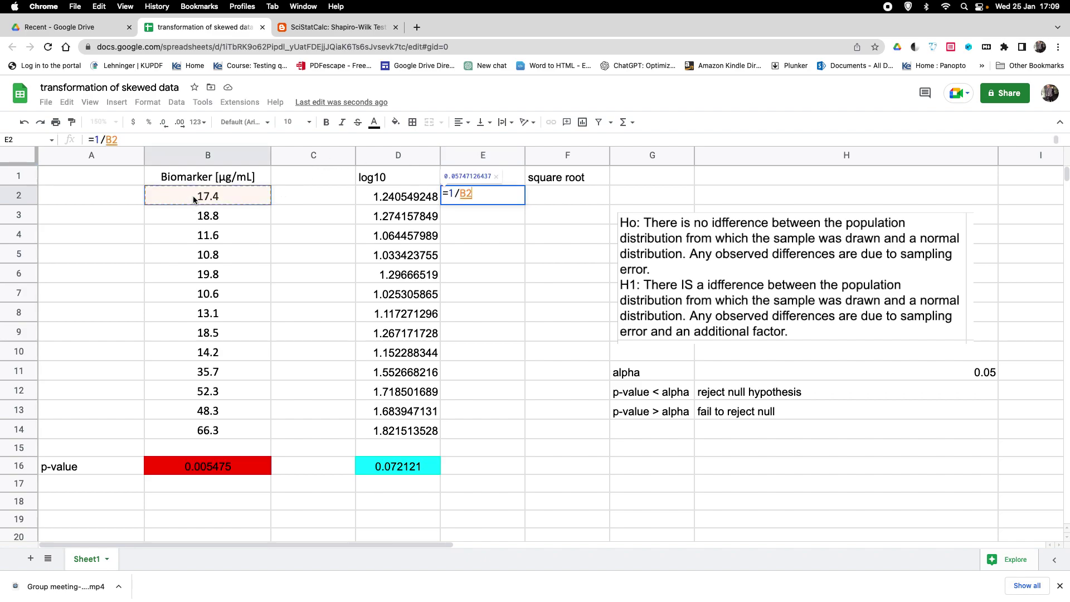
{"action": "key", "text": "Return"}
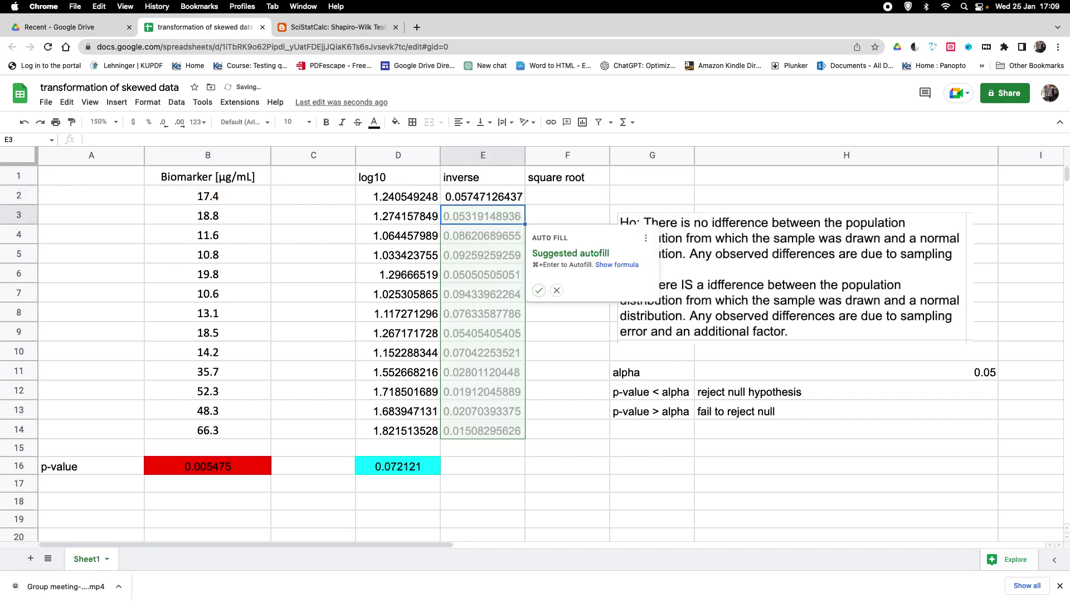
{"action": "left_click", "coordinate": [538, 291]}
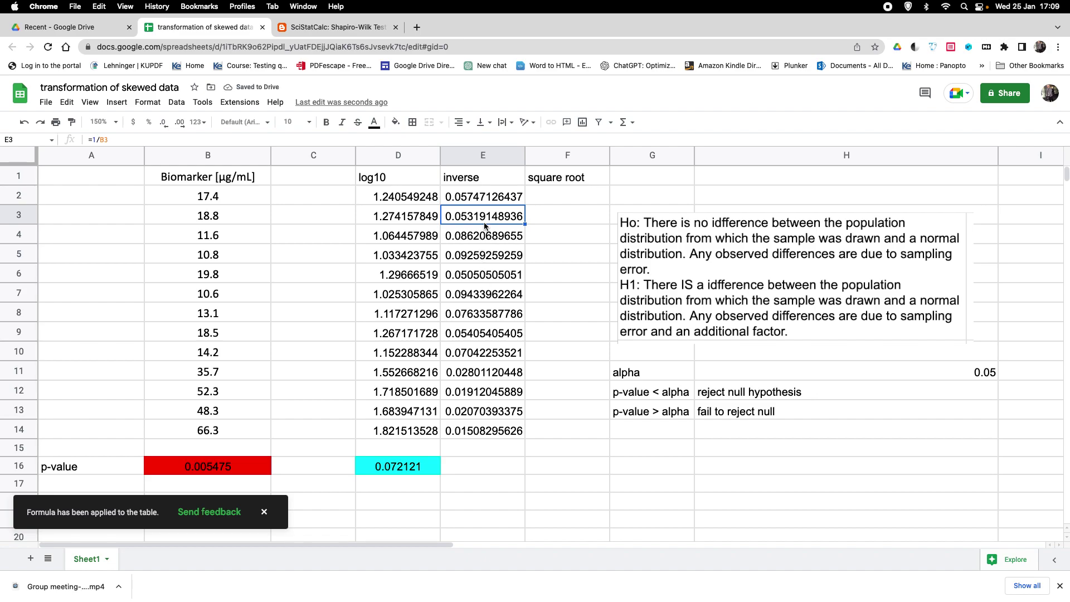
Copy the inverse values E2:E14, switch to the SciStatCalc Shapiro-Wilk calculator page, and clear the log10 results and numbers
{"action": "left_click", "coordinate": [493, 199]}
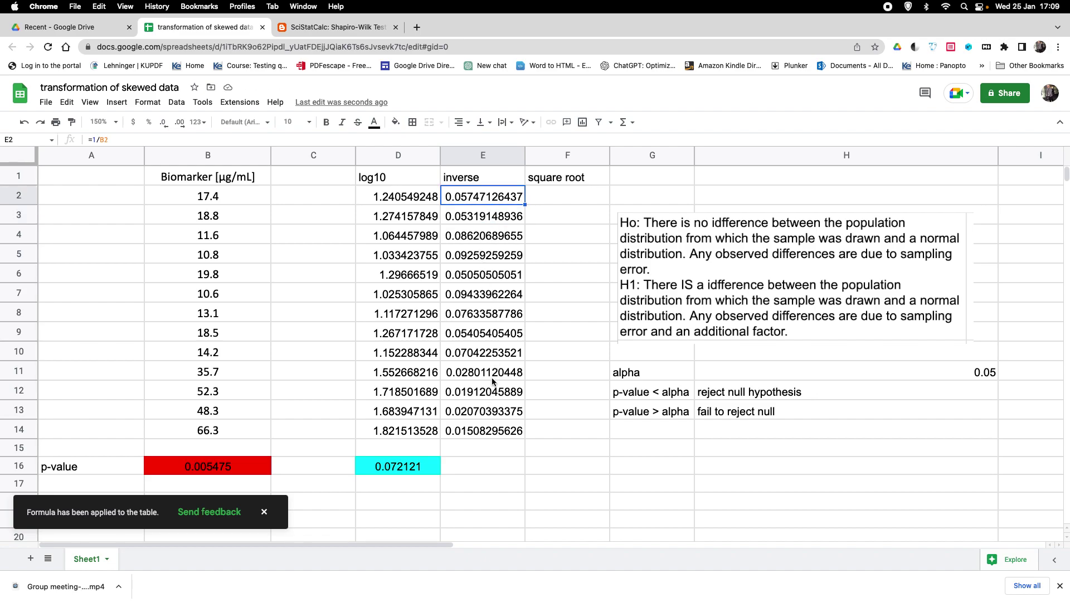
{"action": "left_click", "coordinate": [483, 434], "text": "shift"}
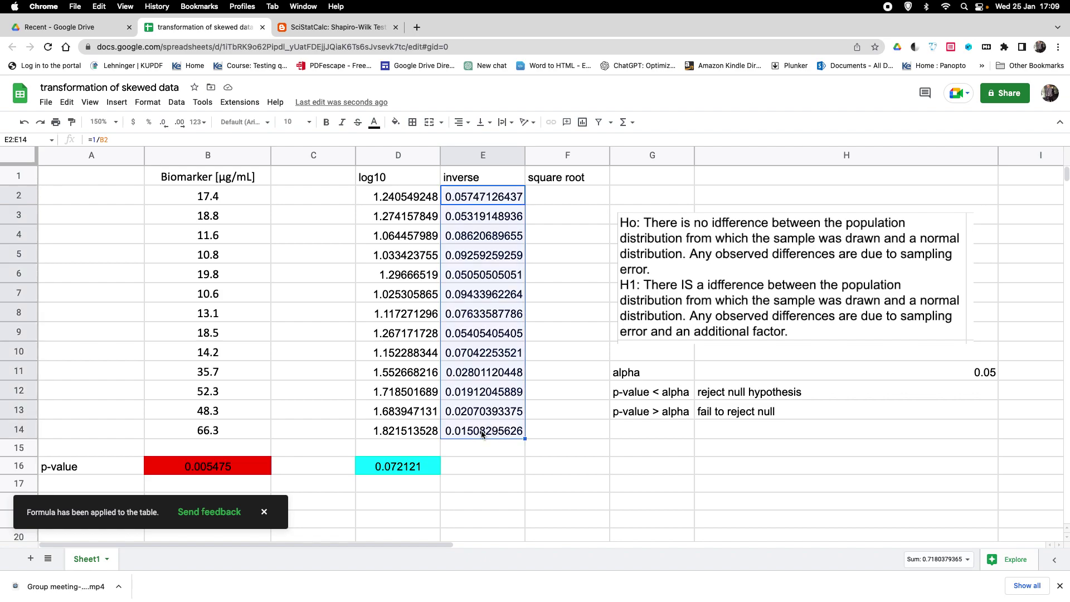
{"action": "key", "text": "super+c"}
{"action": "left_click", "coordinate": [356, 26]}
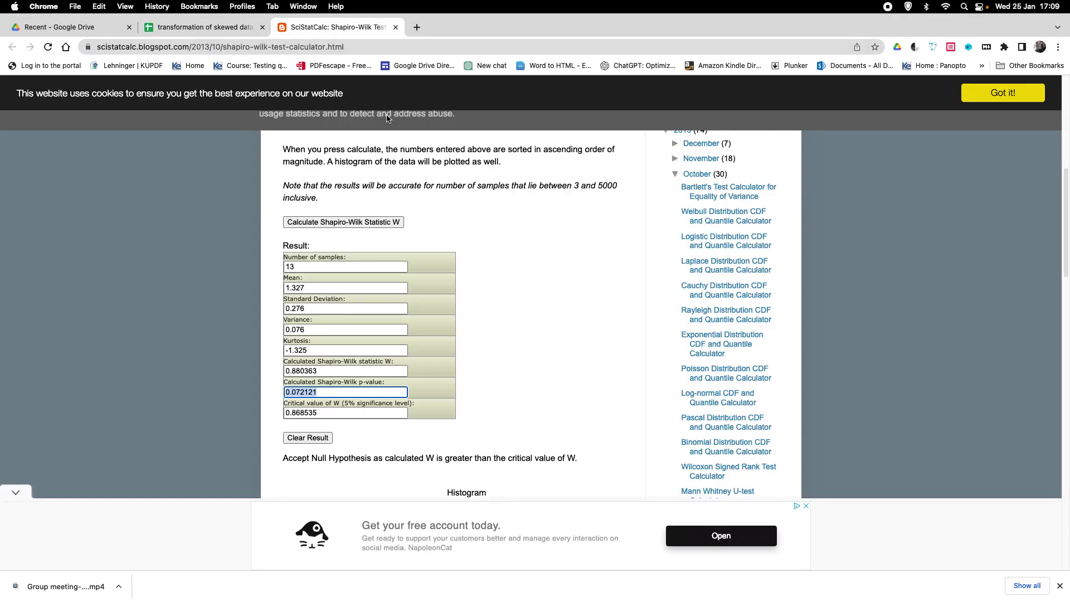
{"action": "left_click", "coordinate": [309, 438]}
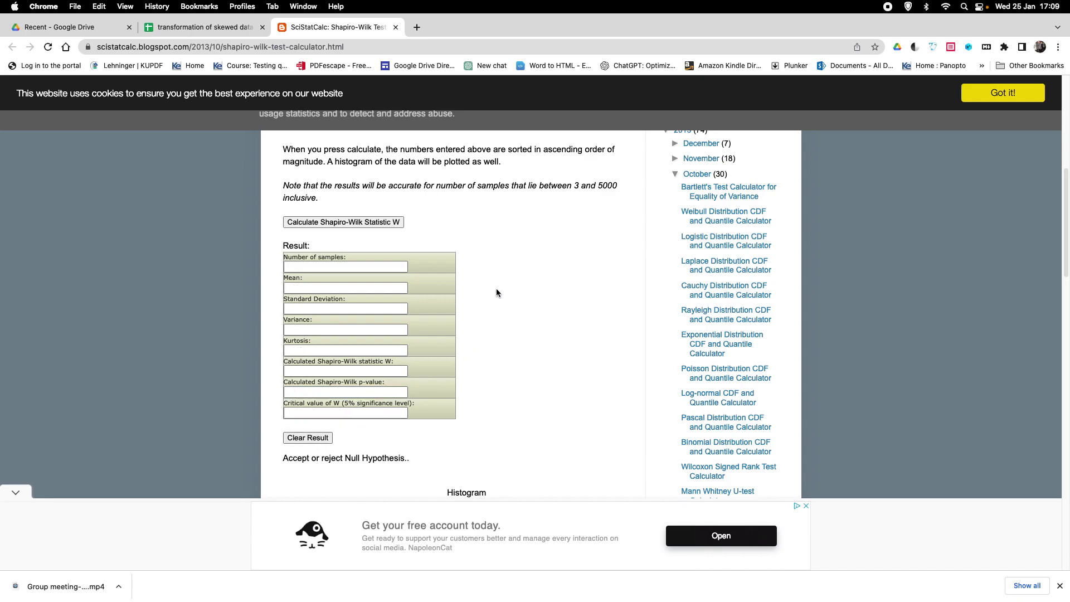
{"action": "scroll", "coordinate": [493, 293], "scroll_direction": "up", "scroll_amount": 5}
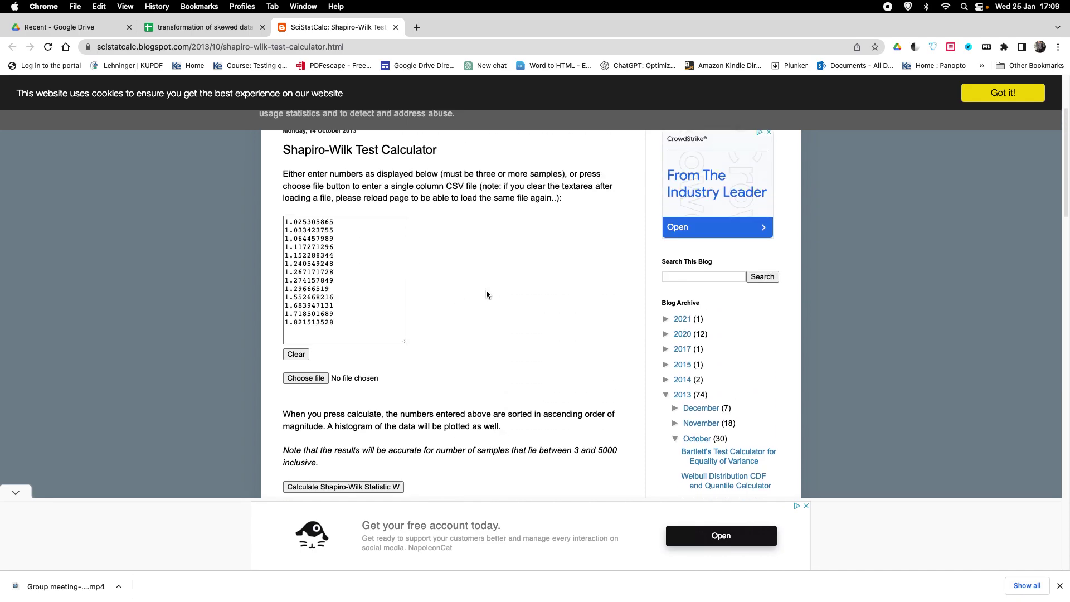
{"action": "left_click", "coordinate": [293, 355]}
Paste the inverse-transformed values into the calculator's data box and calculate their Shapiro-Wilk statistic
{"action": "left_click", "coordinate": [297, 225]}
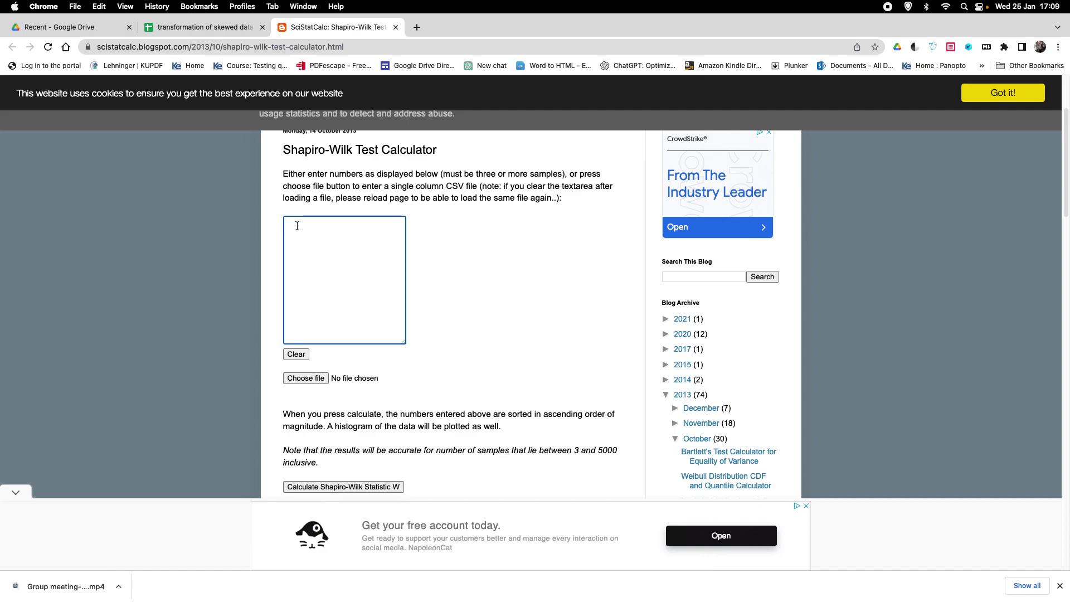
{"action": "key", "text": "super+v"}
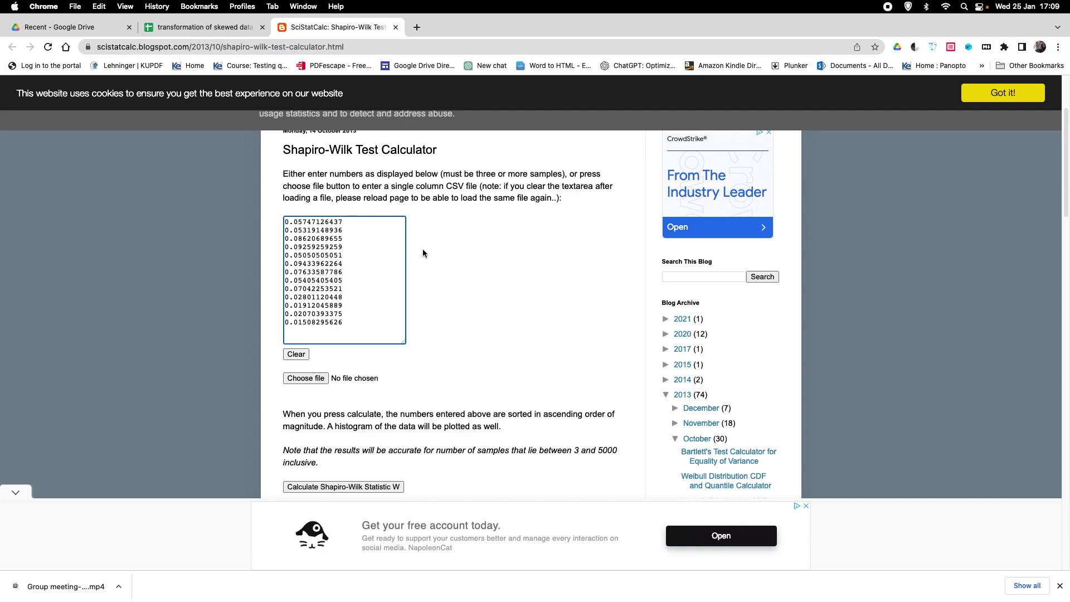
{"action": "scroll", "coordinate": [438, 276], "scroll_direction": "down", "scroll_amount": 1}
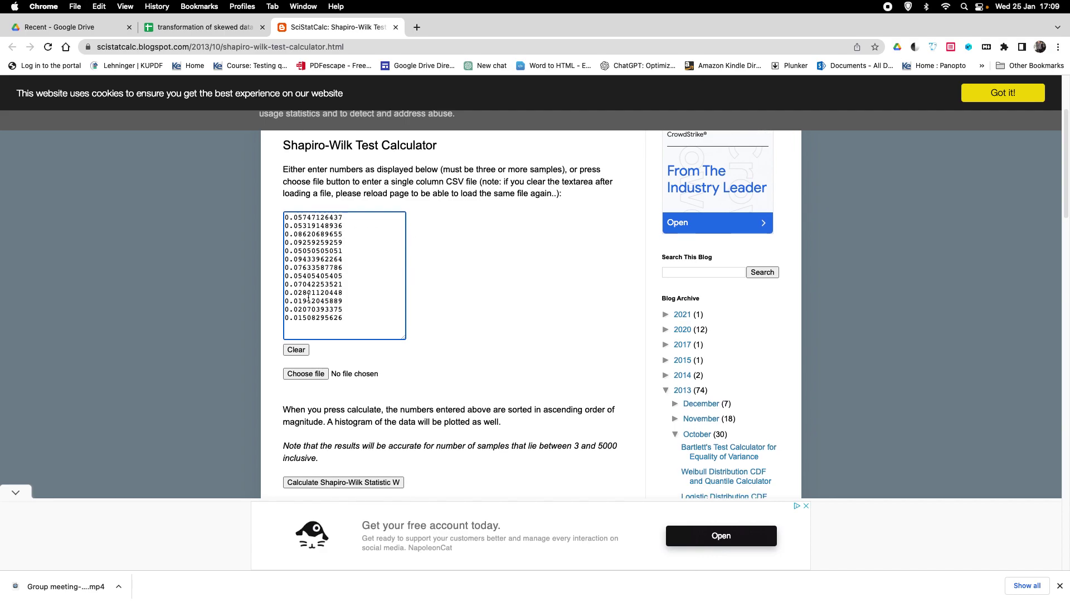
{"action": "scroll", "coordinate": [436, 312], "scroll_direction": "down", "scroll_amount": 3}
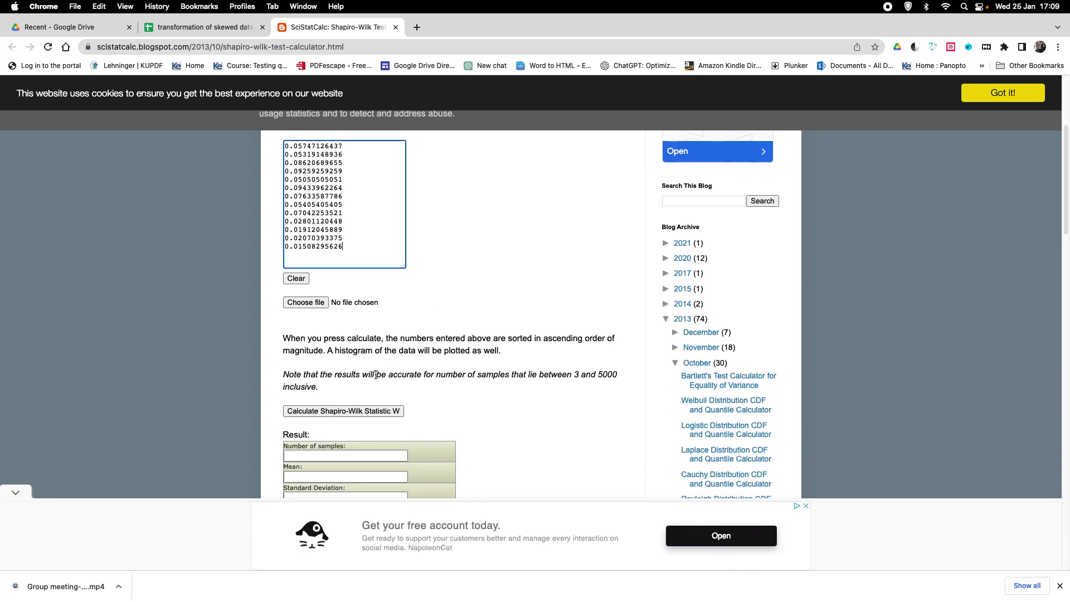
{"action": "left_click", "coordinate": [343, 414]}
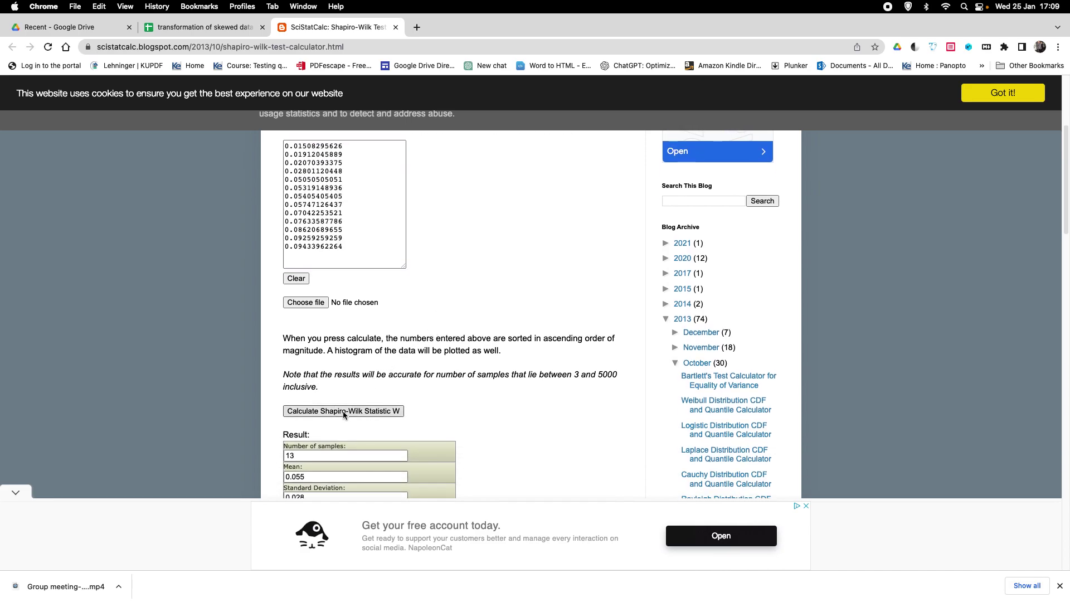
Copy the inverse data's Shapiro-Wilk p-value 0.276572 into cell E16 of the spreadsheet
{"action": "scroll", "coordinate": [506, 353], "scroll_direction": "down", "scroll_amount": 5}
{"action": "scroll", "coordinate": [506, 357], "scroll_direction": "down", "scroll_amount": 2}
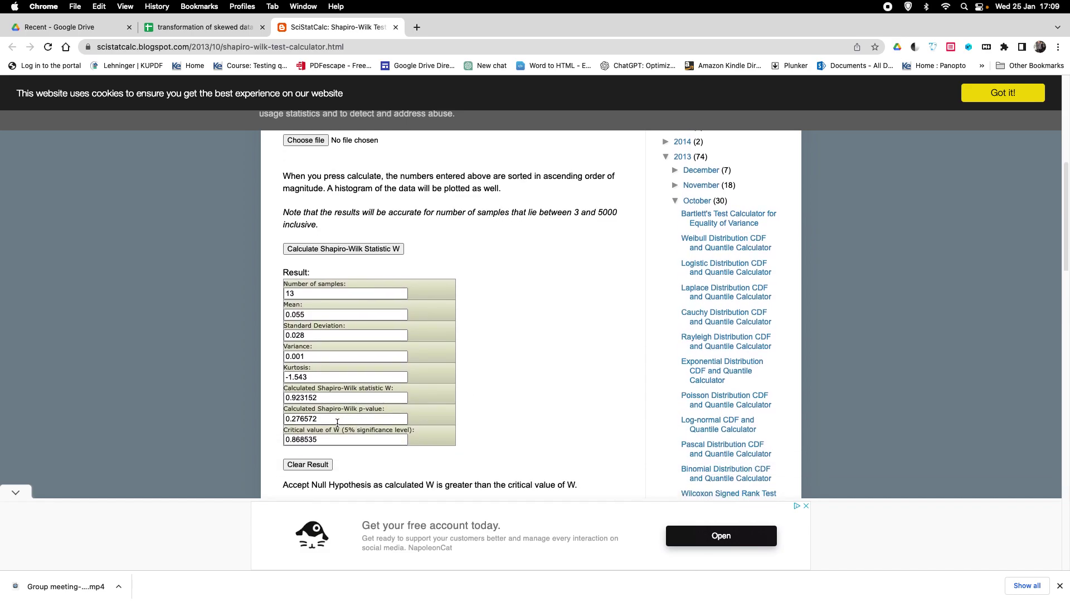
{"action": "left_click", "coordinate": [322, 419]}
{"action": "left_click_drag", "start_coordinate": [322, 419], "coordinate": [280, 416]}
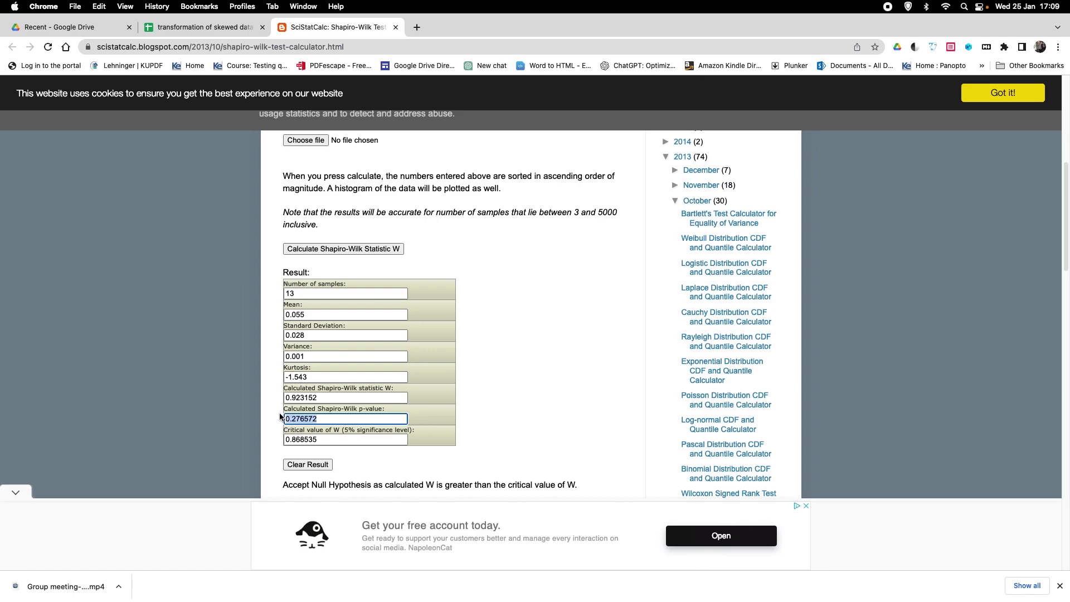
{"action": "key", "text": "super+c"}
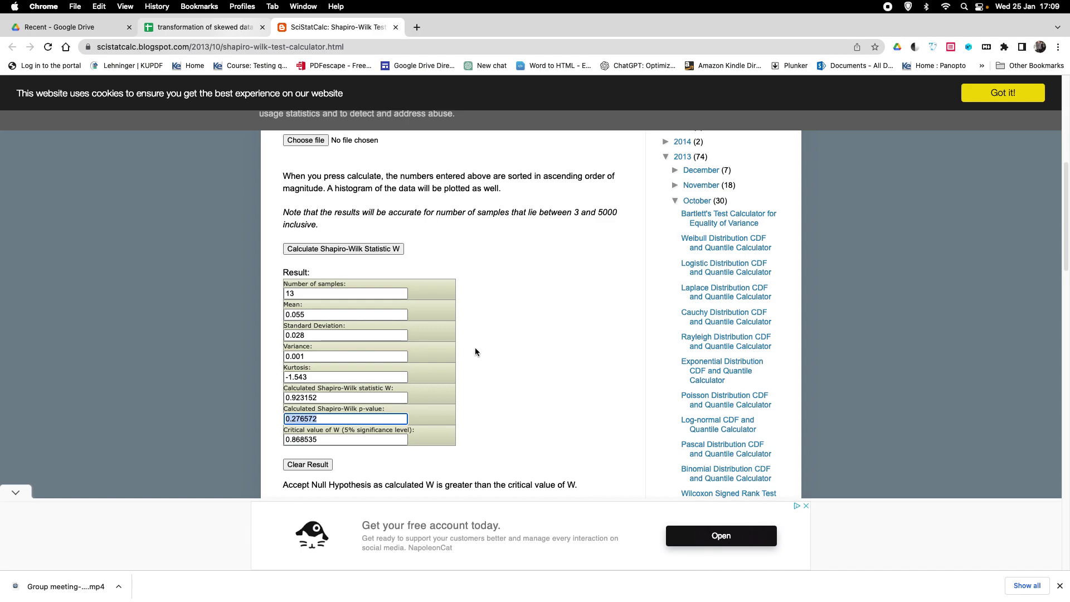
{"action": "key", "text": "ctrl+shift+Tab"}
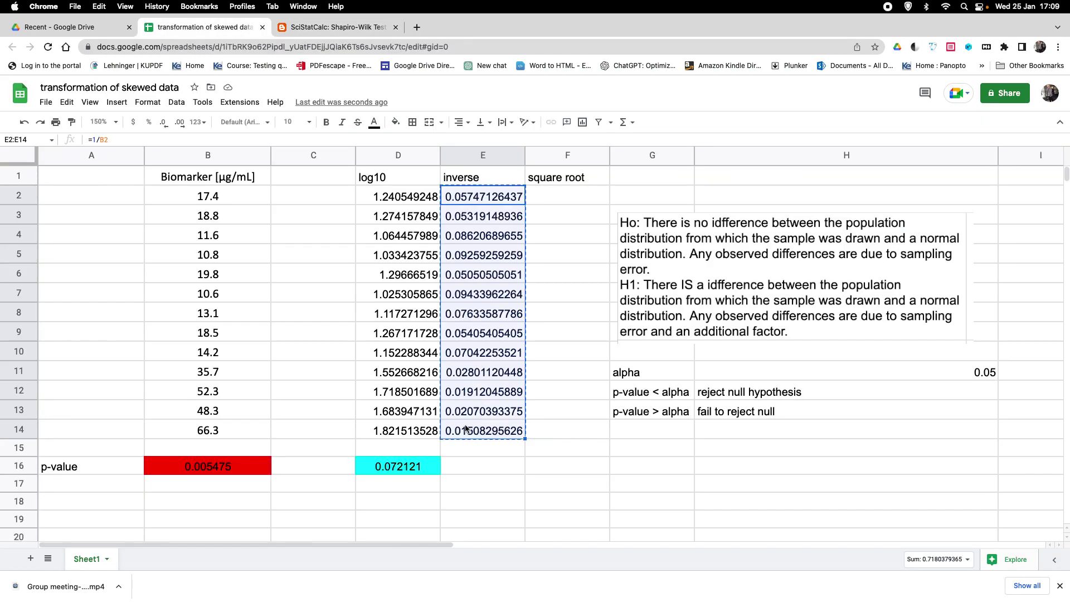
{"action": "left_click", "coordinate": [477, 461]}
{"action": "key", "text": "super+v"}
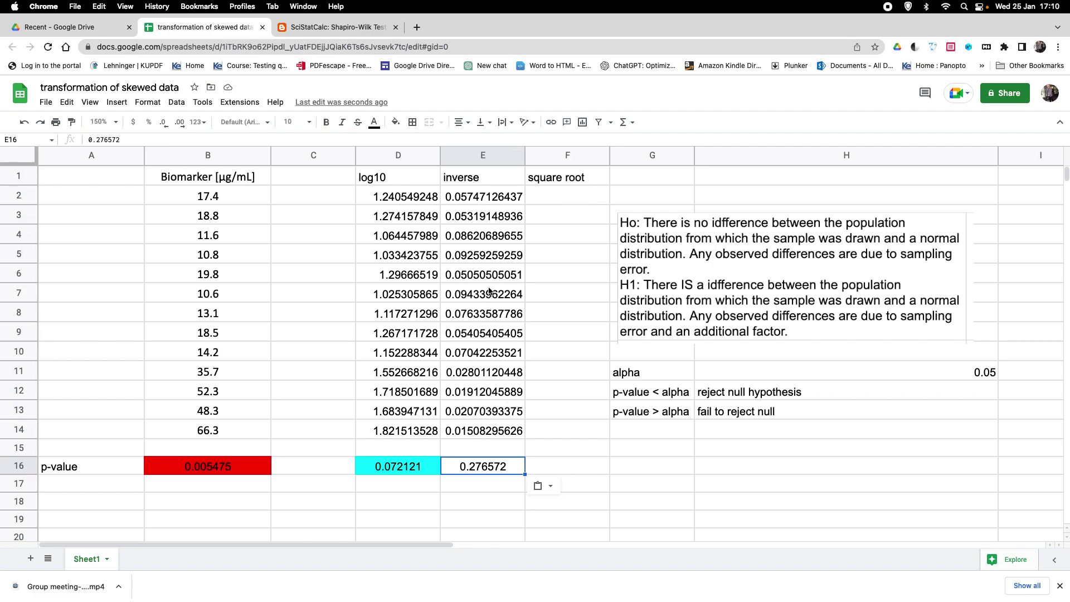
Highlight the inverse p-value cell E16 with a bright green fill
{"action": "left_click", "coordinate": [399, 124]}
{"action": "left_click", "coordinate": [451, 174]}
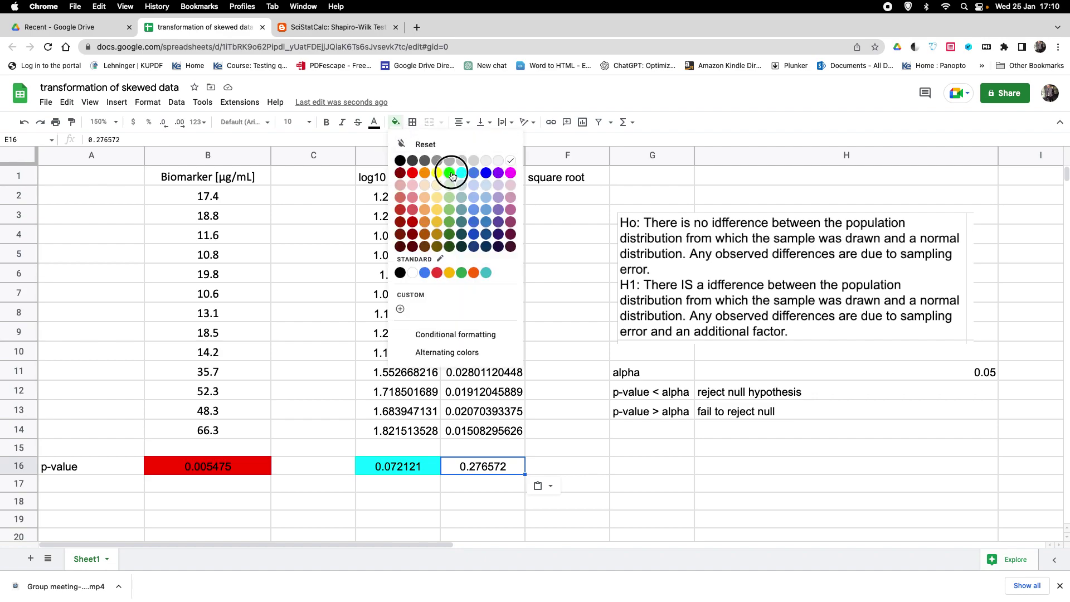
{"action": "left_click", "coordinate": [669, 433]}
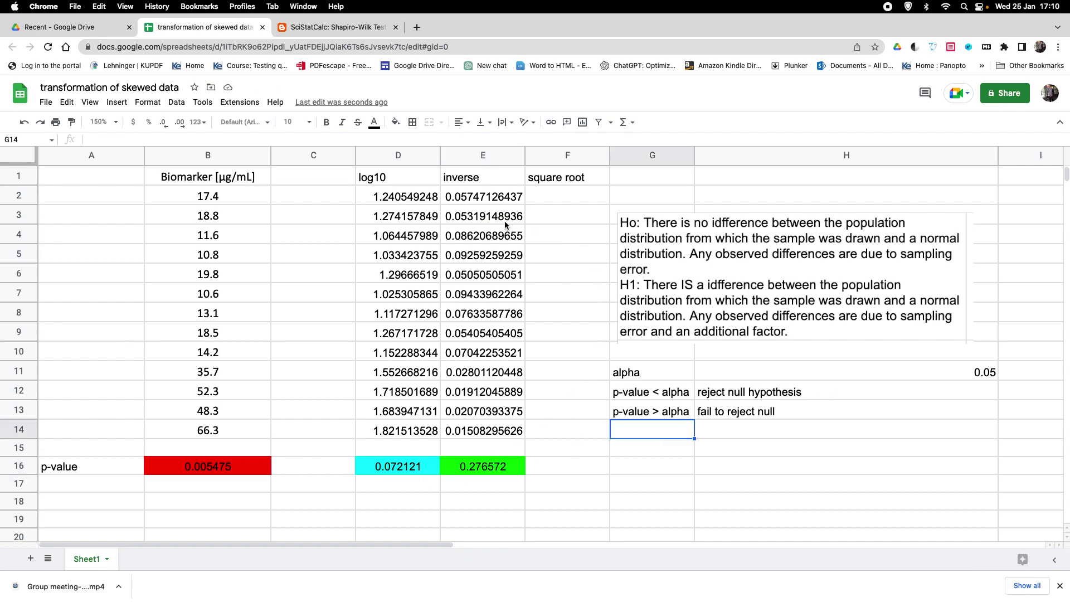
Enter =SQRT(B2:B14) in cell F2 and accept the suggested autofill for the rest of the square root column
{"action": "left_click", "coordinate": [559, 190]}
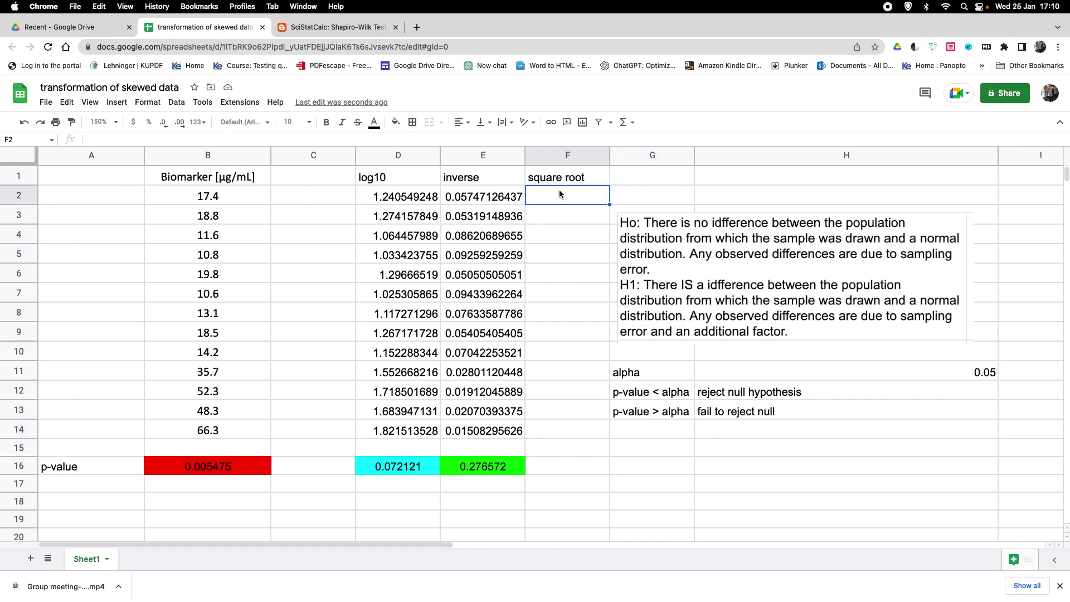
{"action": "type", "text": "="}
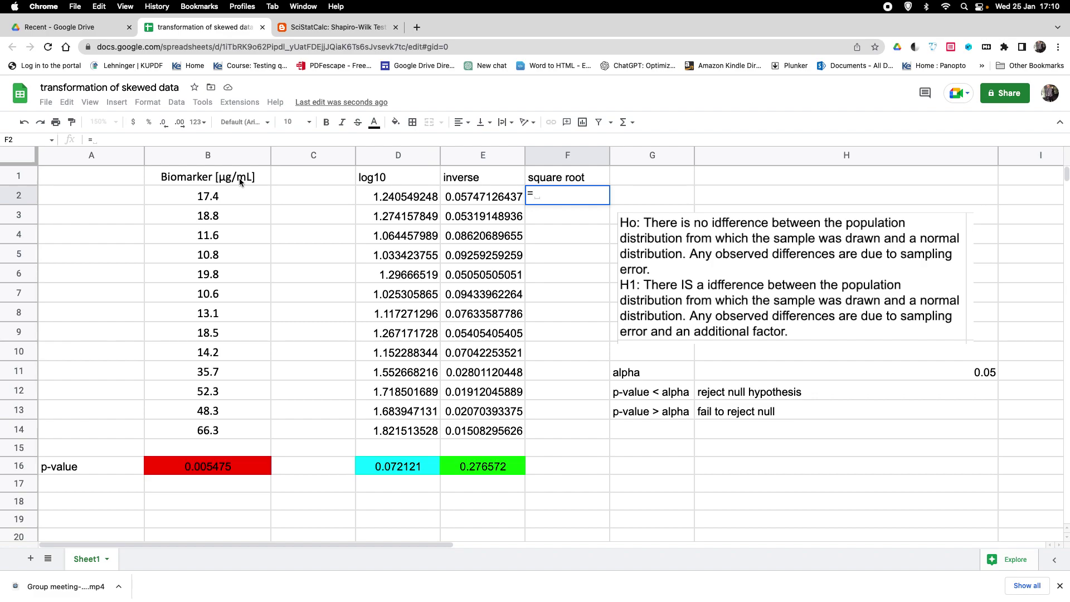
{"action": "type", "text": "sqrt"}
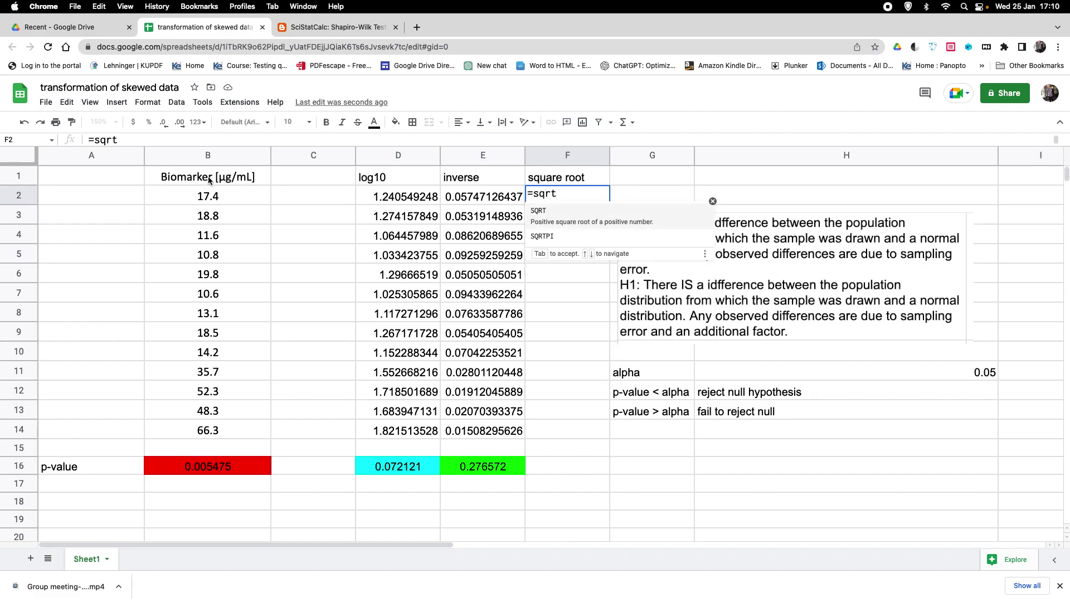
{"action": "left_click", "coordinate": [538, 212]}
{"action": "left_click_drag", "start_coordinate": [209, 196], "coordinate": [205, 423]}
{"action": "type", "text": ")"}
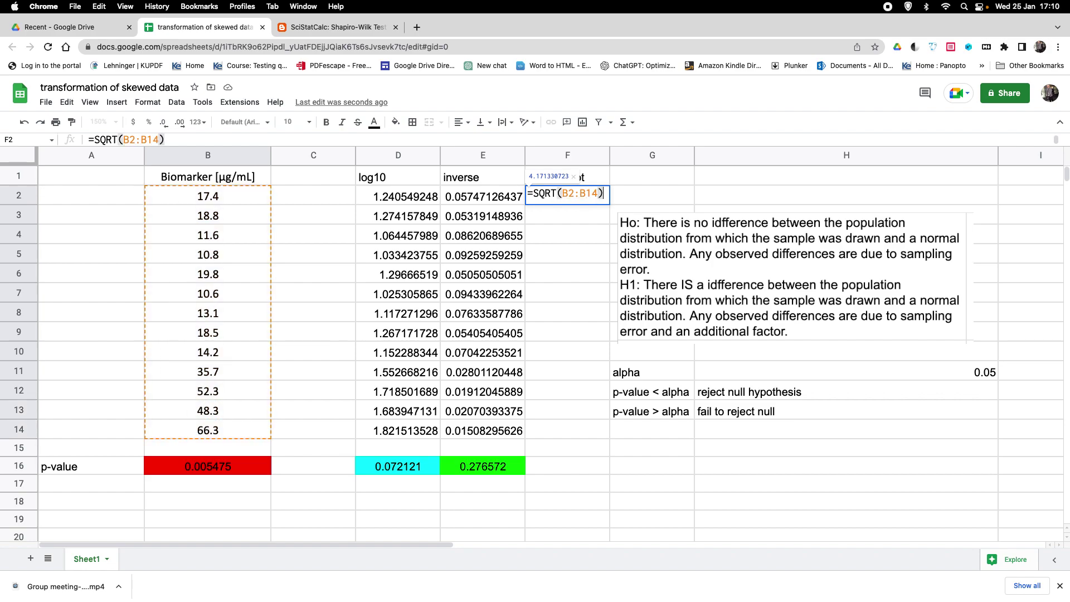
{"action": "key", "text": "Return"}
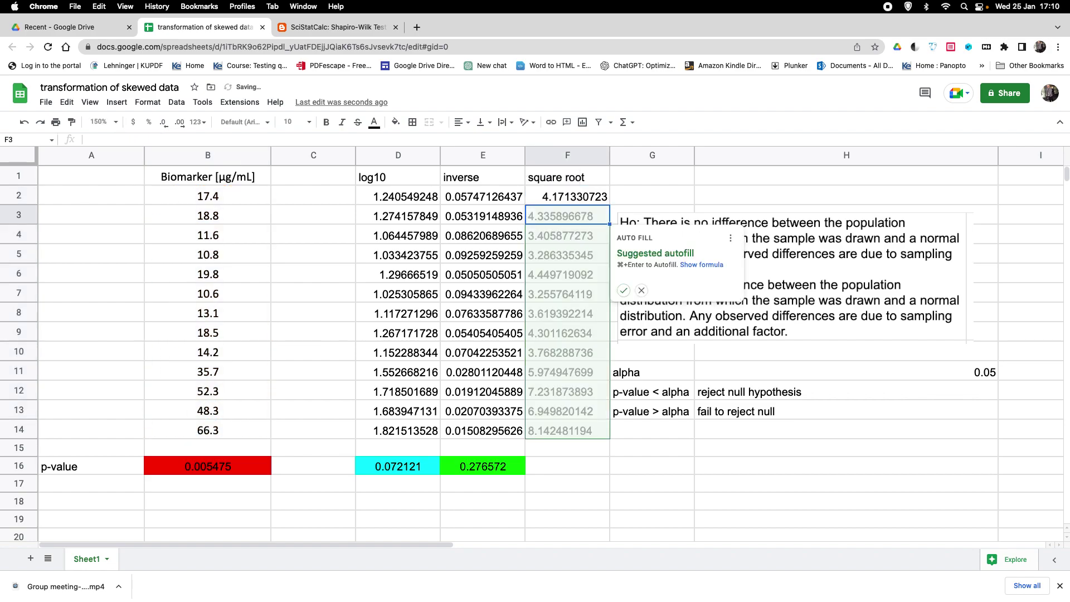
{"action": "left_click", "coordinate": [624, 290]}
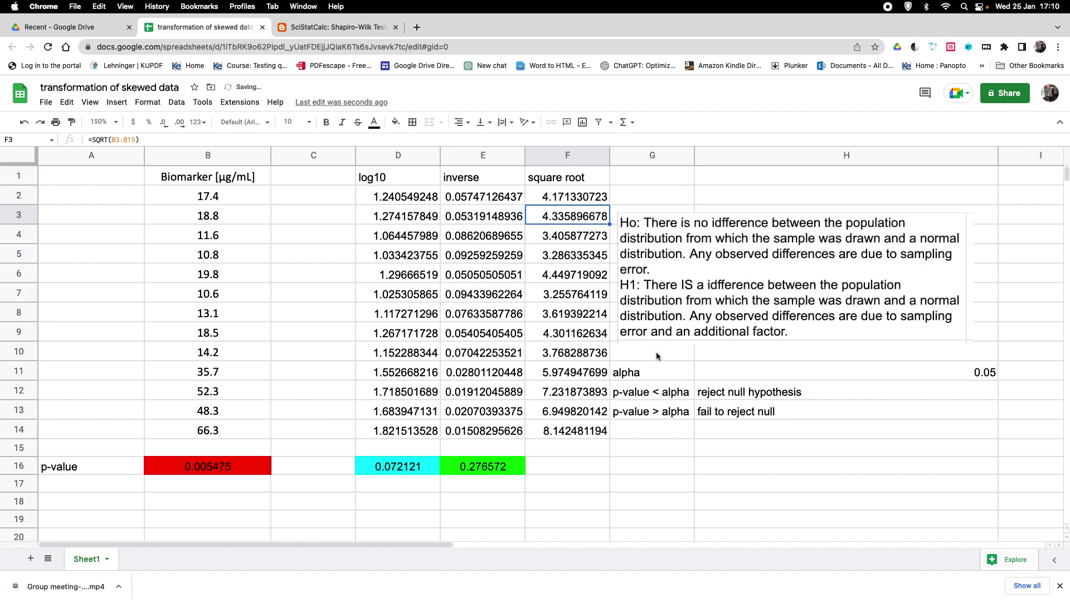
Copy the square root values in cells F2 to F14 of the spreadsheet
{"action": "left_click", "coordinate": [555, 196]}
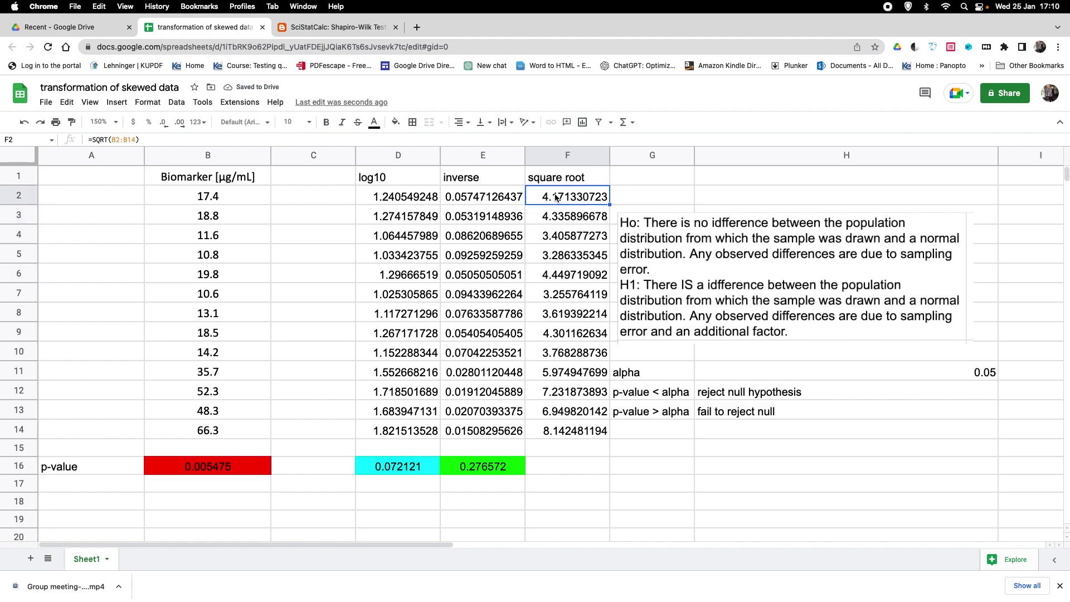
{"action": "left_click", "coordinate": [574, 432], "text": "shift"}
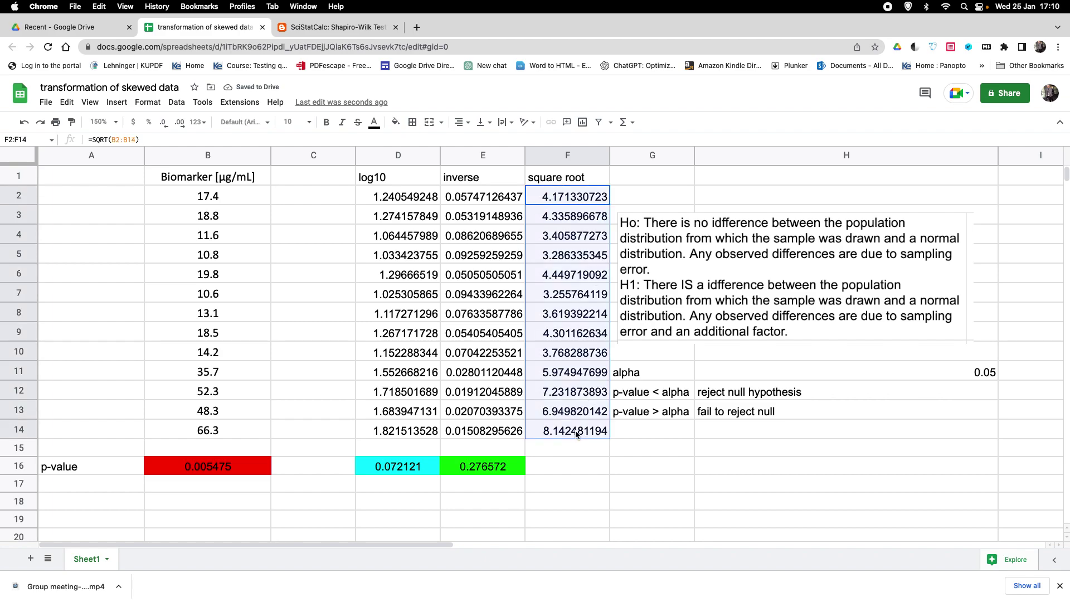
{"action": "key", "text": "super+c"}
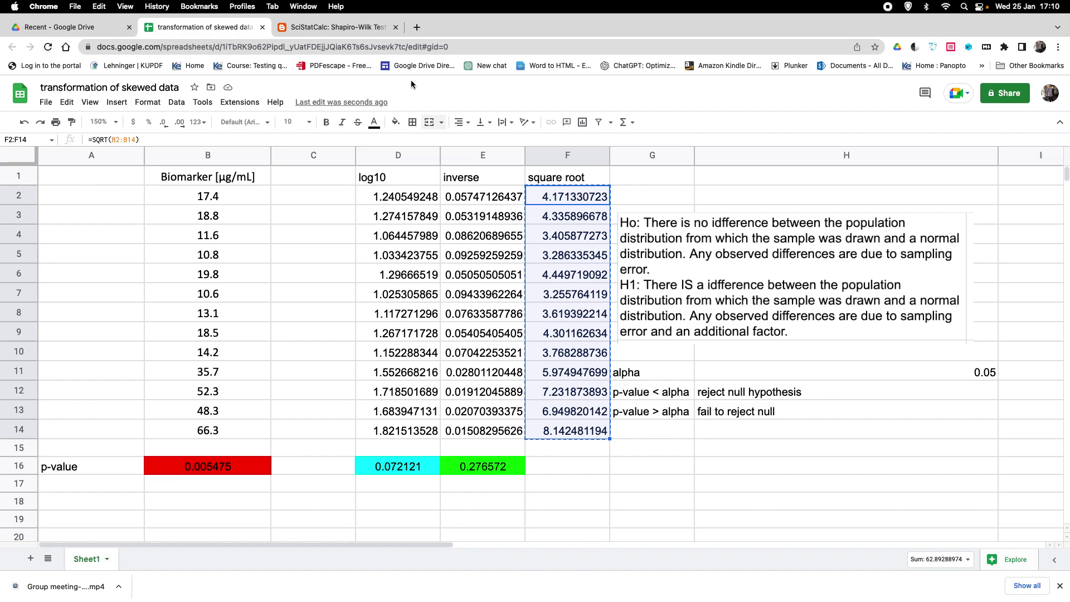
Switch to the SciStatCalc Shapiro-Wilk calculator and clear both the previous results and the inverse values in the data box
{"action": "left_click", "coordinate": [370, 25]}
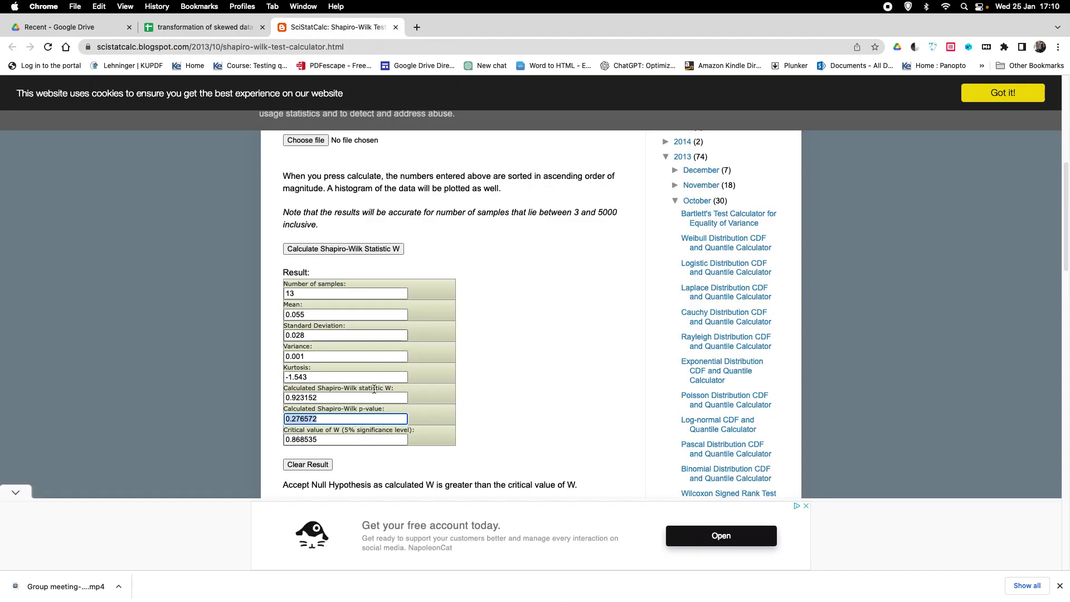
{"action": "left_click", "coordinate": [310, 465]}
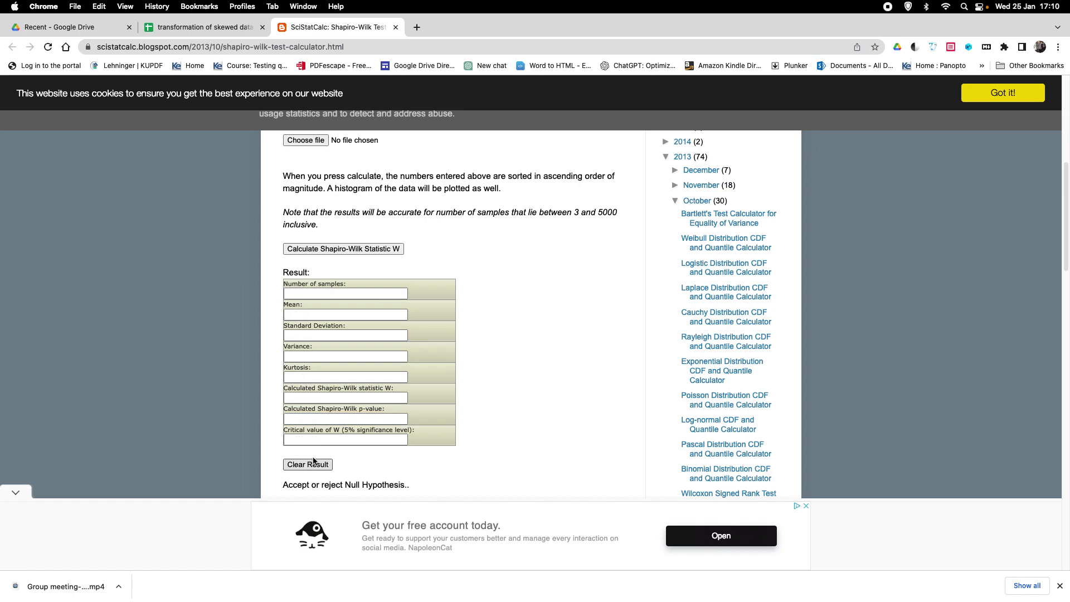
{"action": "scroll", "coordinate": [521, 296], "scroll_direction": "up", "scroll_amount": 6}
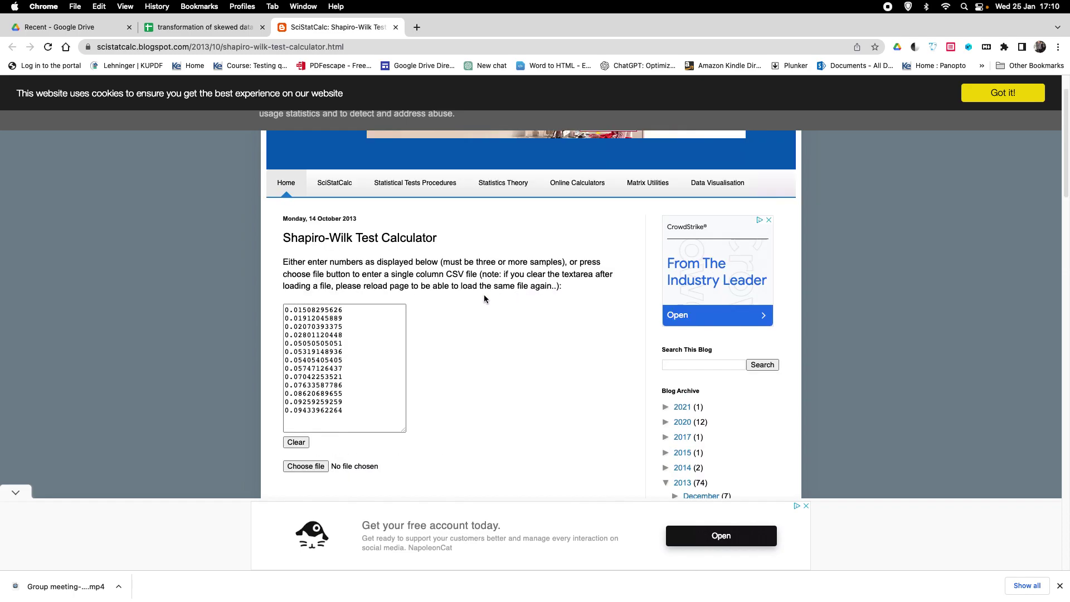
{"action": "left_click", "coordinate": [304, 443]}
{"action": "left_click", "coordinate": [299, 315]}
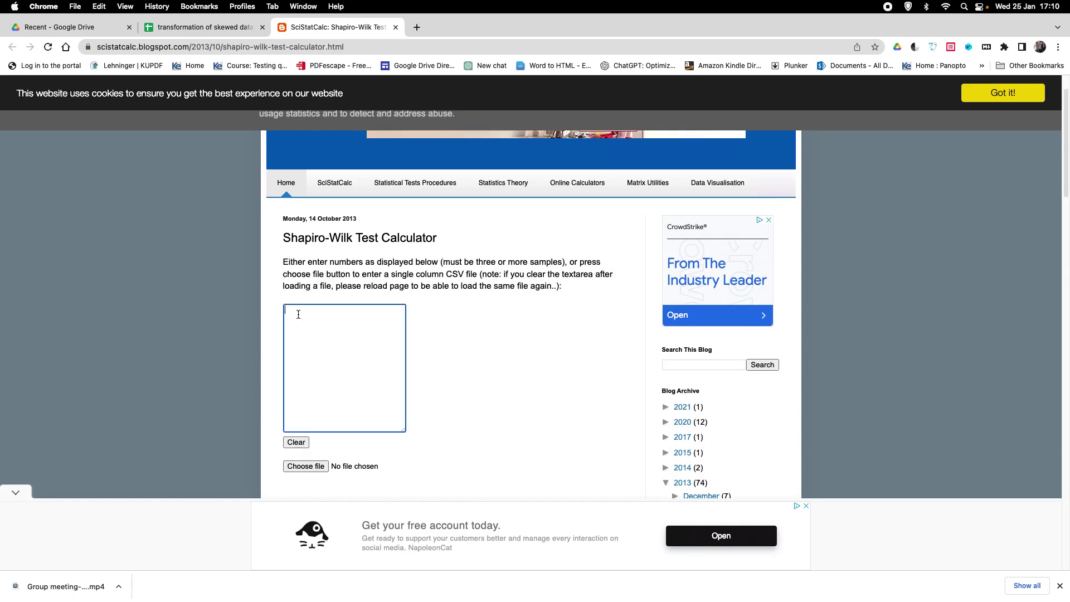
Paste the square root values into the calculator's empty data box and calculate their Shapiro-Wilk statistic
{"action": "key", "text": "super+v"}
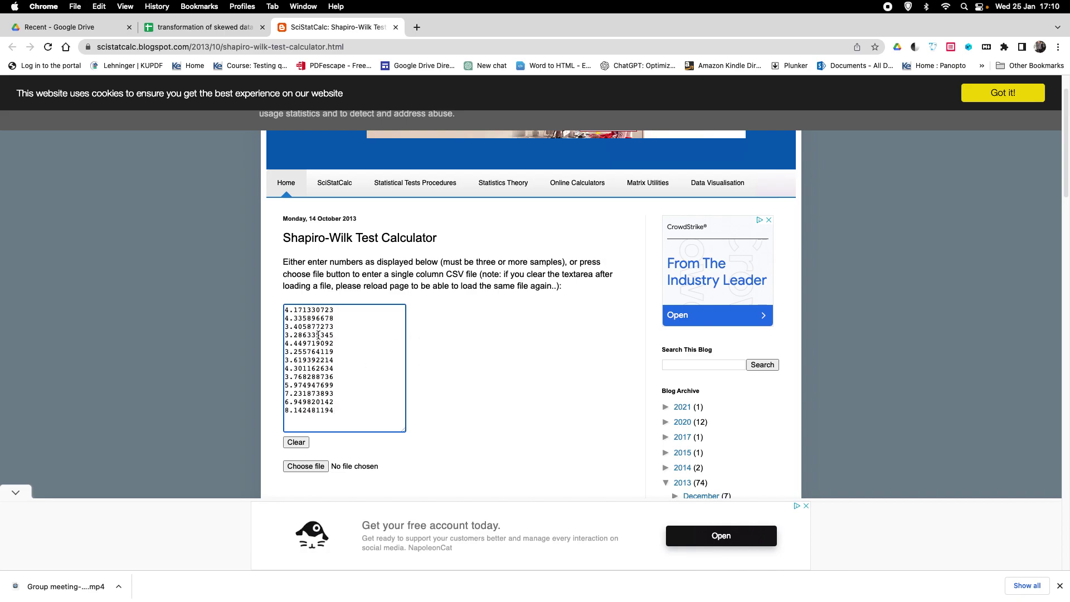
{"action": "scroll", "coordinate": [465, 383], "scroll_direction": "down", "scroll_amount": 4}
{"action": "scroll", "coordinate": [466, 381], "scroll_direction": "down", "scroll_amount": 2}
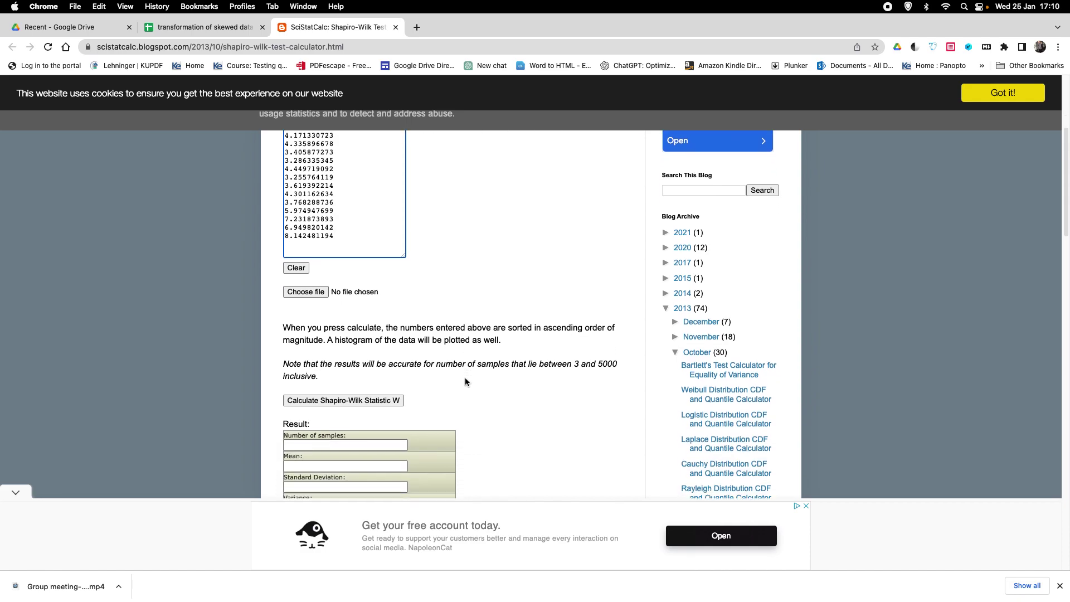
{"action": "left_click", "coordinate": [338, 401]}
Copy the square root data's Shapiro-Wilk p-value 0.020331 into cell F16 of the spreadsheet and fill that cell red
{"action": "scroll", "coordinate": [483, 387], "scroll_direction": "down", "scroll_amount": 2}
{"action": "scroll", "coordinate": [482, 388], "scroll_direction": "down", "scroll_amount": 2}
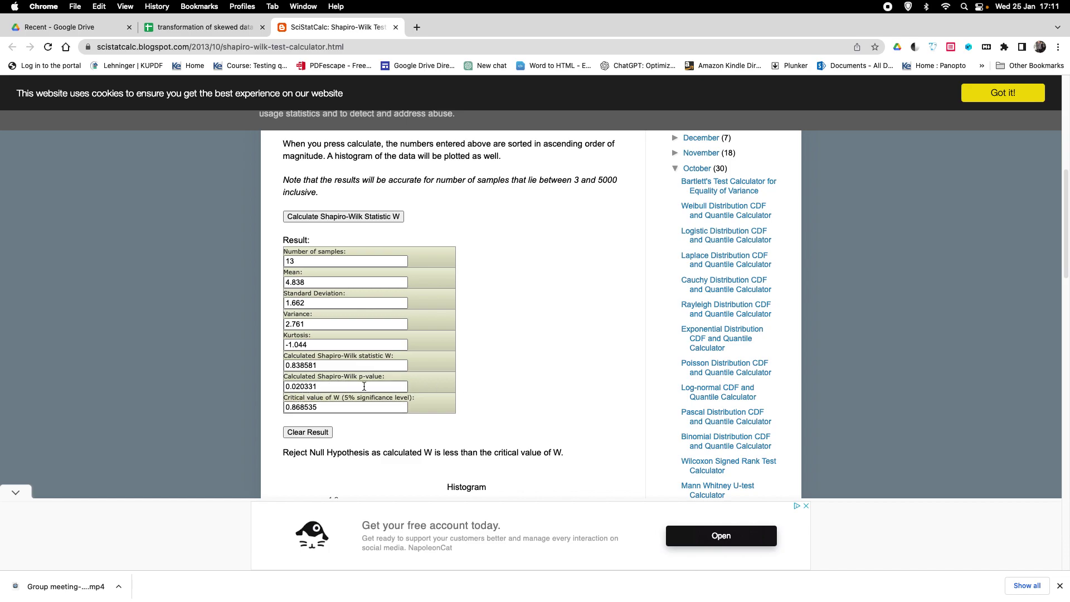
{"action": "left_click_drag", "start_coordinate": [364, 387], "coordinate": [286, 386]}
{"action": "key", "text": "cmd+c"}
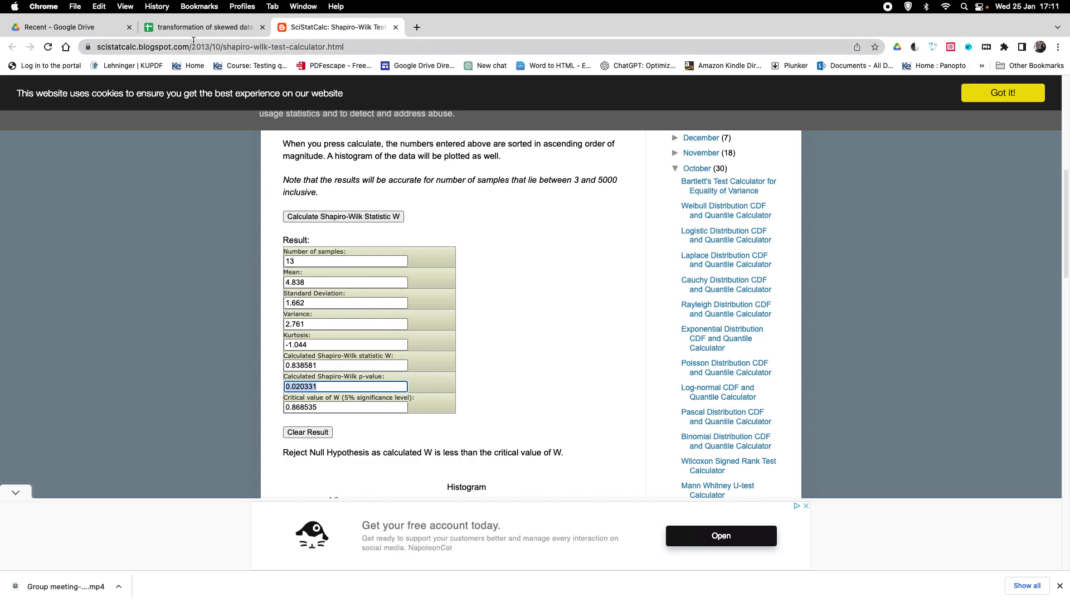
{"action": "left_click", "coordinate": [215, 29]}
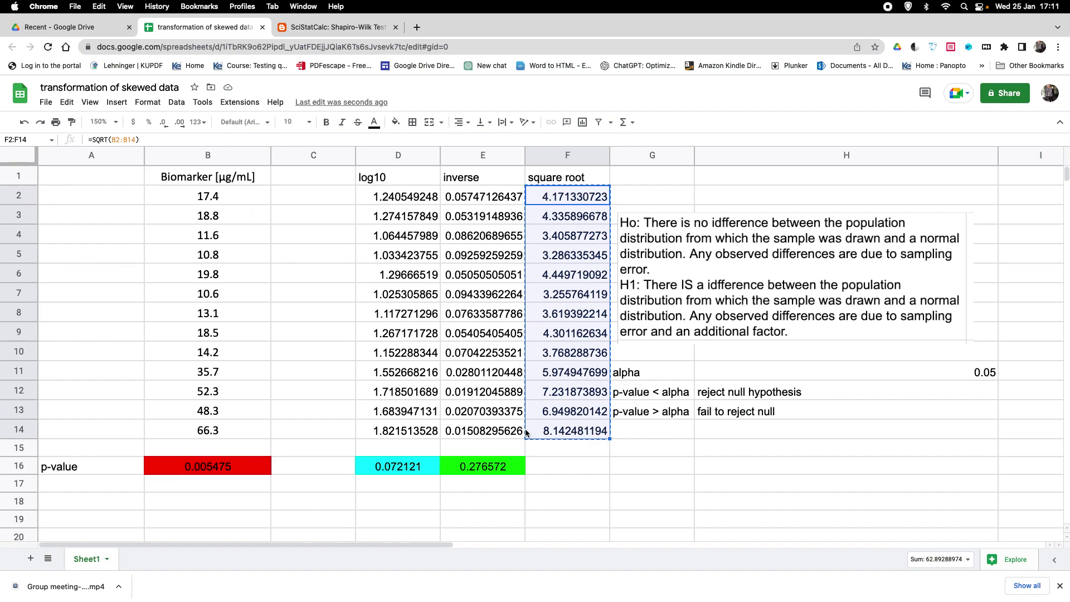
{"action": "left_click", "coordinate": [559, 467]}
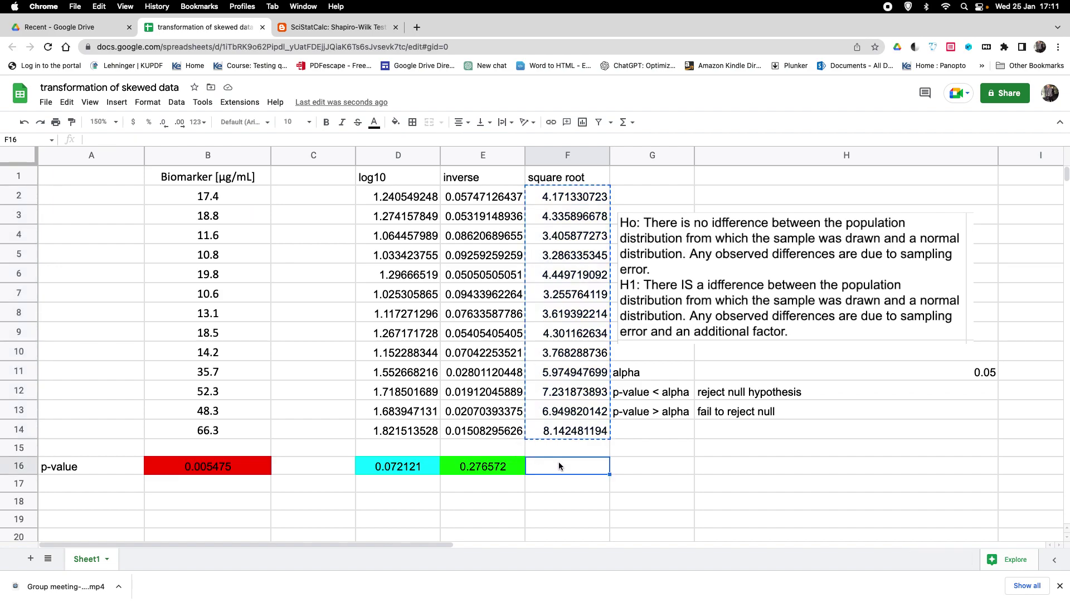
{"action": "key", "text": "cmd+v"}
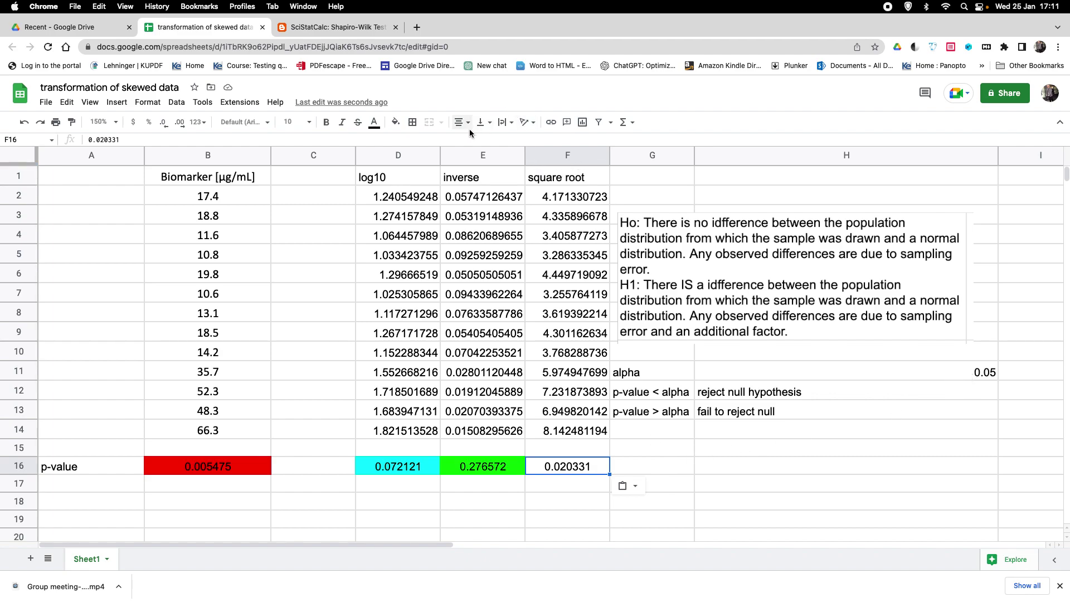
{"action": "left_click", "coordinate": [397, 122]}
{"action": "left_click", "coordinate": [414, 177]}
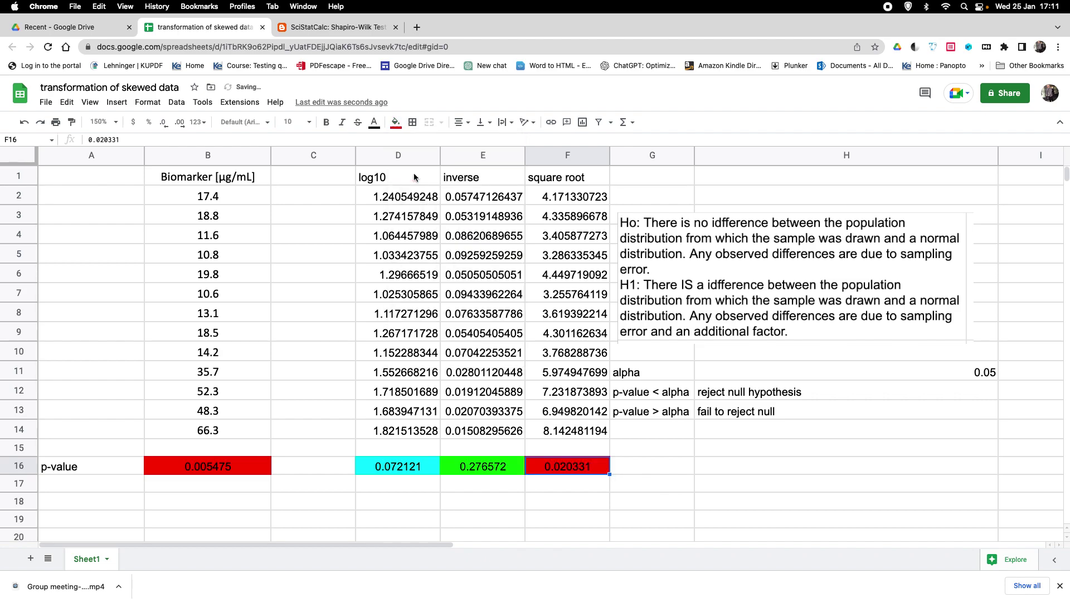